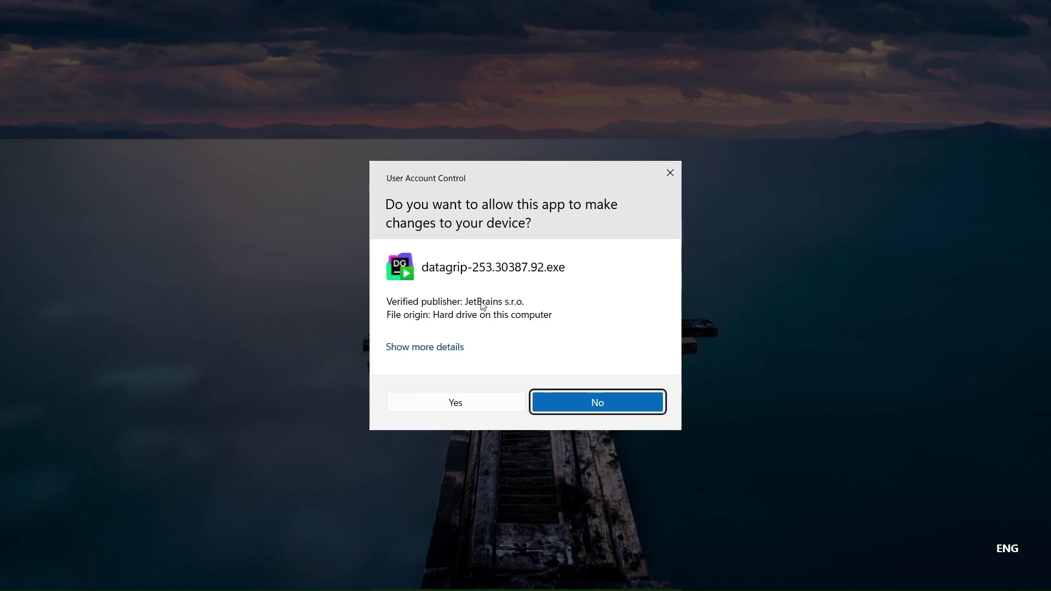
Allow the DataGrip installer to run and keep the default installation folder
{"action": "left_click", "coordinate": [454, 403]}
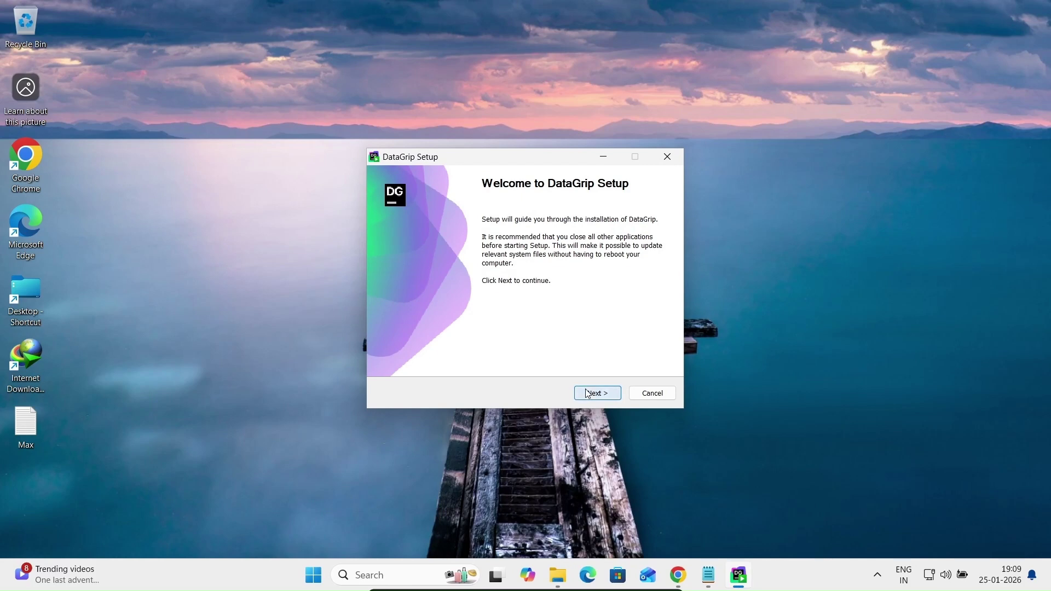
{"action": "left_click", "coordinate": [587, 393]}
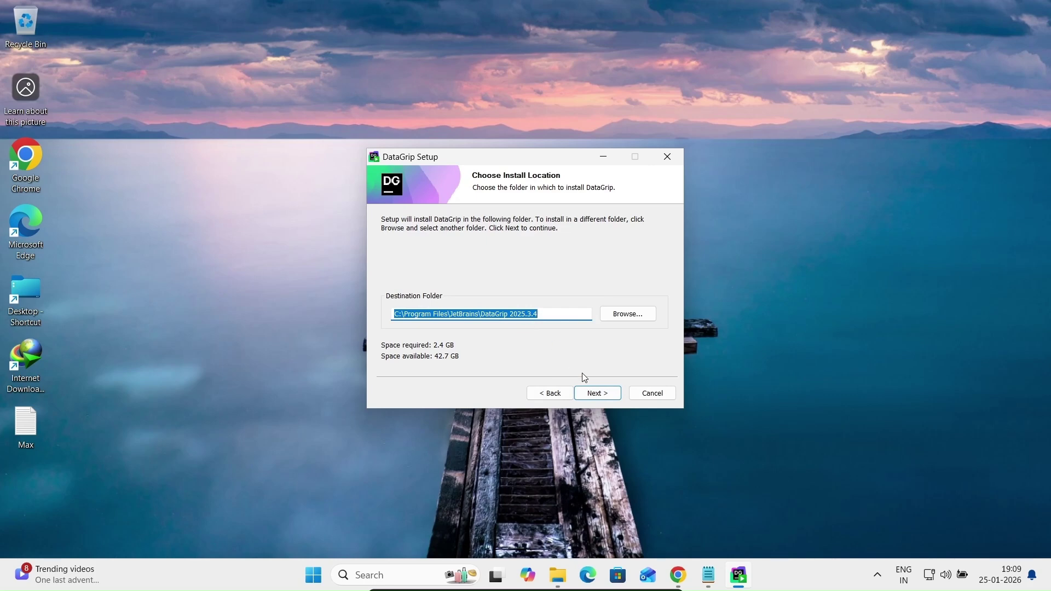
{"action": "left_click", "coordinate": [602, 393]}
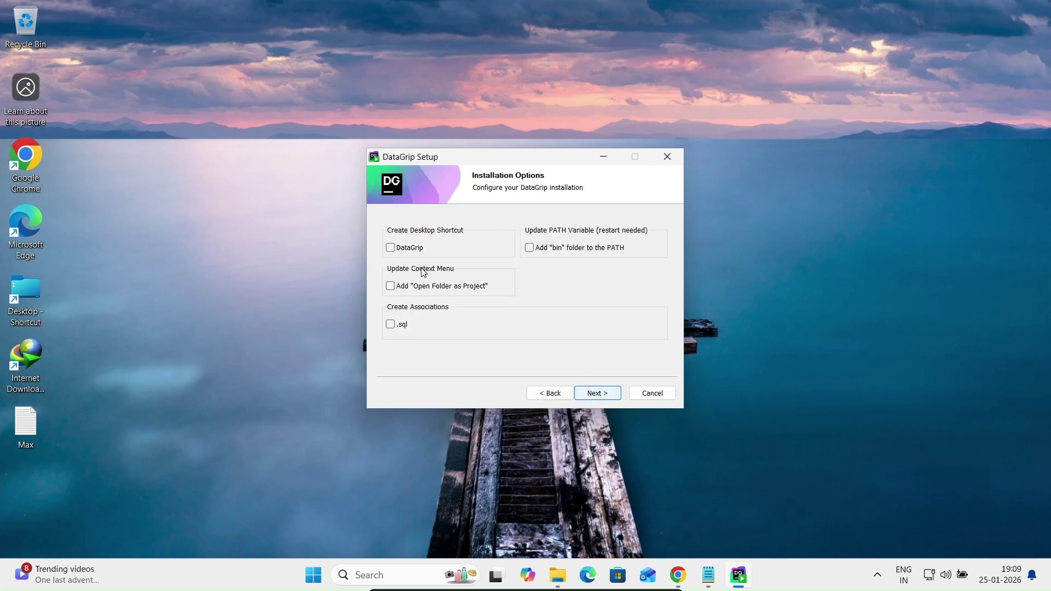
Enable adding the bin folder to PATH and the .sql file association, then begin installing
{"action": "left_click", "coordinate": [538, 253]}
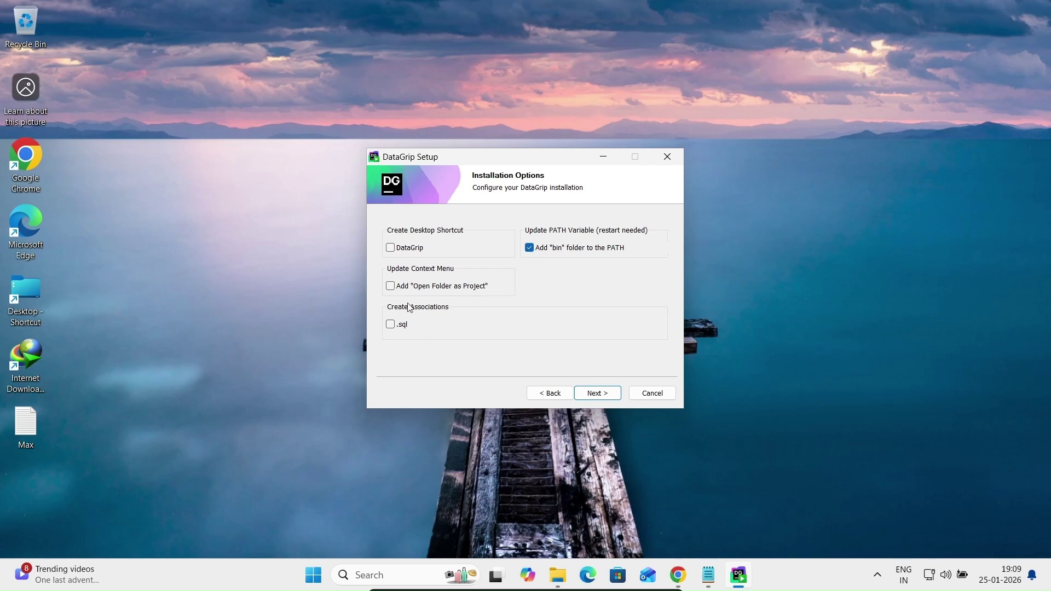
{"action": "left_click", "coordinate": [398, 325]}
{"action": "left_click", "coordinate": [601, 391]}
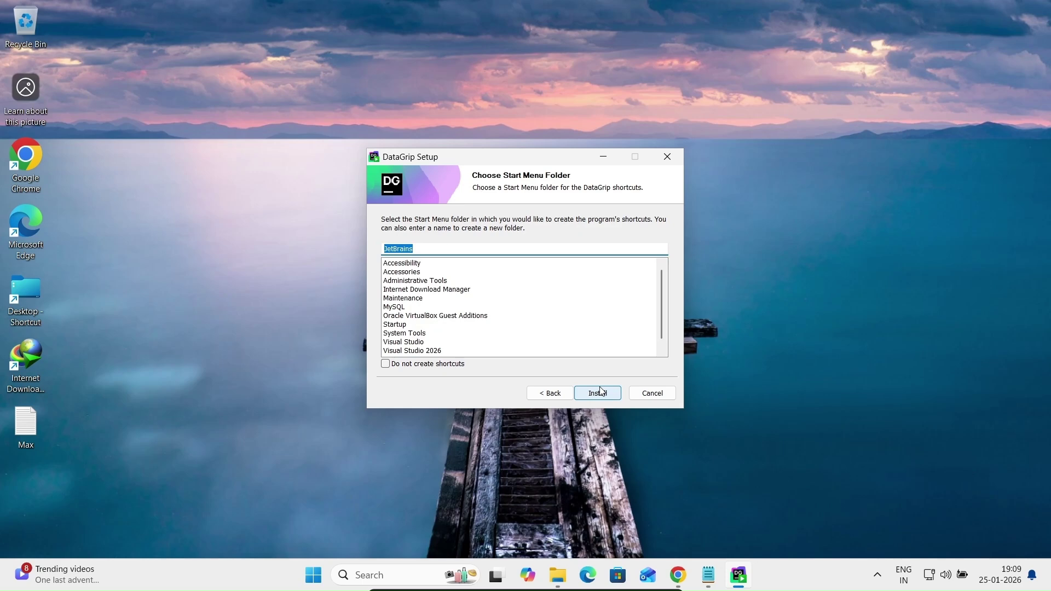
{"action": "left_click", "coordinate": [601, 391]}
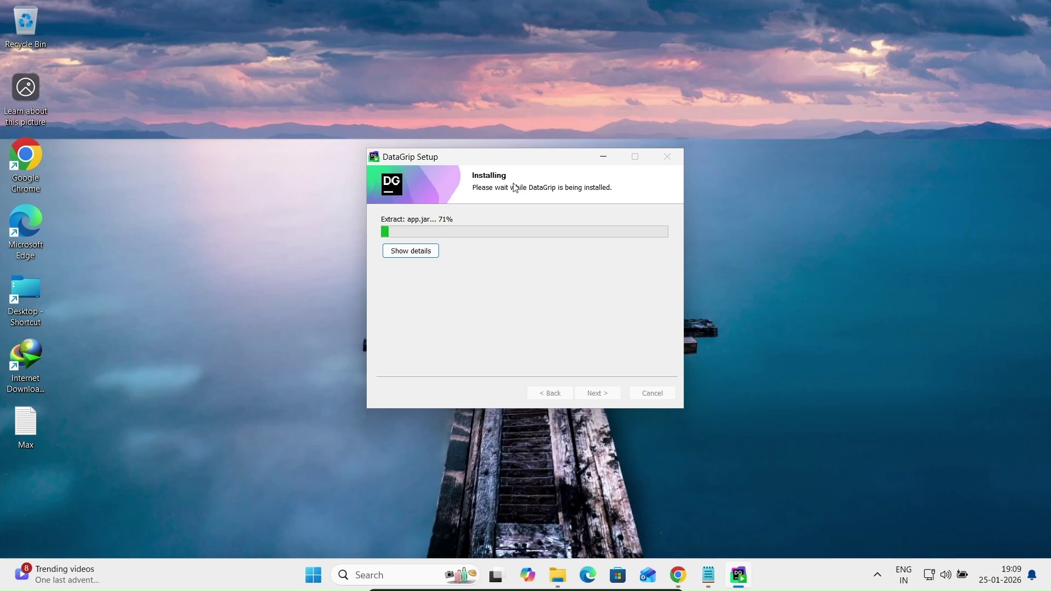
Follow the detailed install log until installation completes, then finish the setup wizard
{"action": "left_click", "coordinate": [409, 250]}
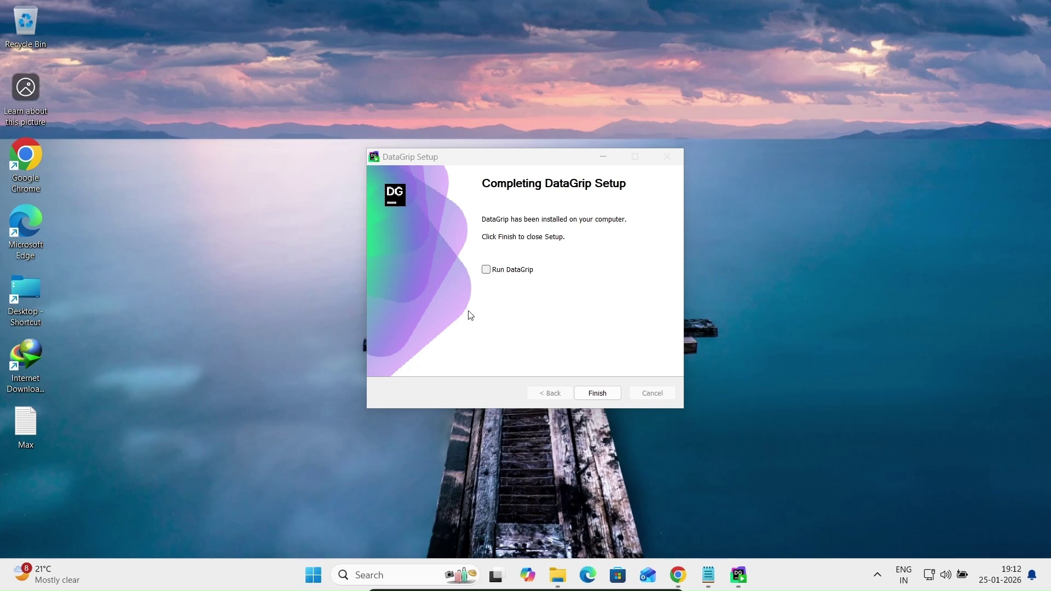
{"action": "left_click", "coordinate": [598, 394]}
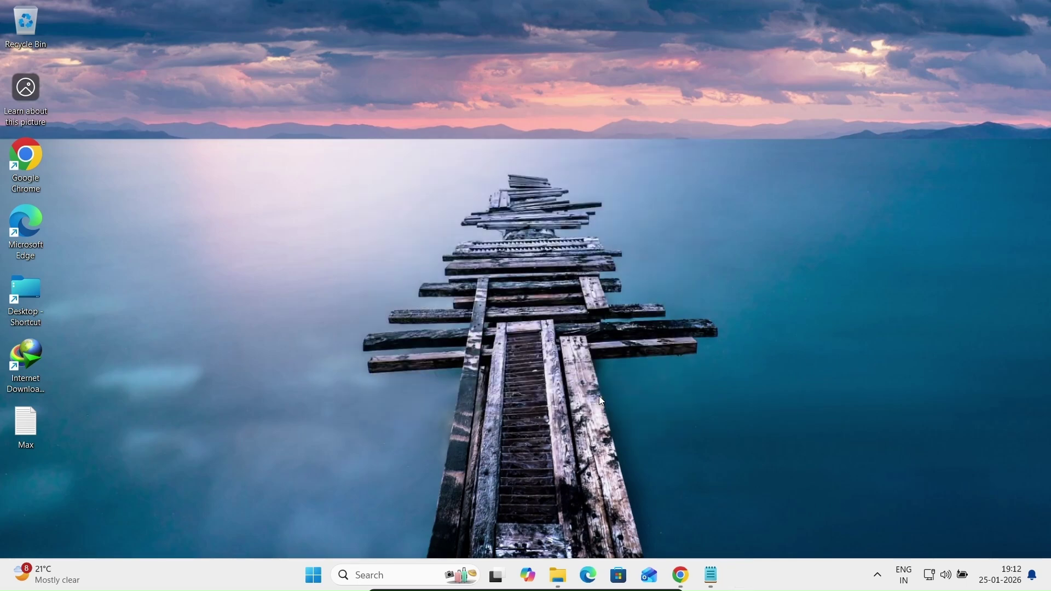
Search Windows for 'data' and pin DataGrip 2025.3.4 to Start
{"action": "left_click", "coordinate": [382, 573]}
{"action": "type", "text": "dataGrip 2025.3.4"}
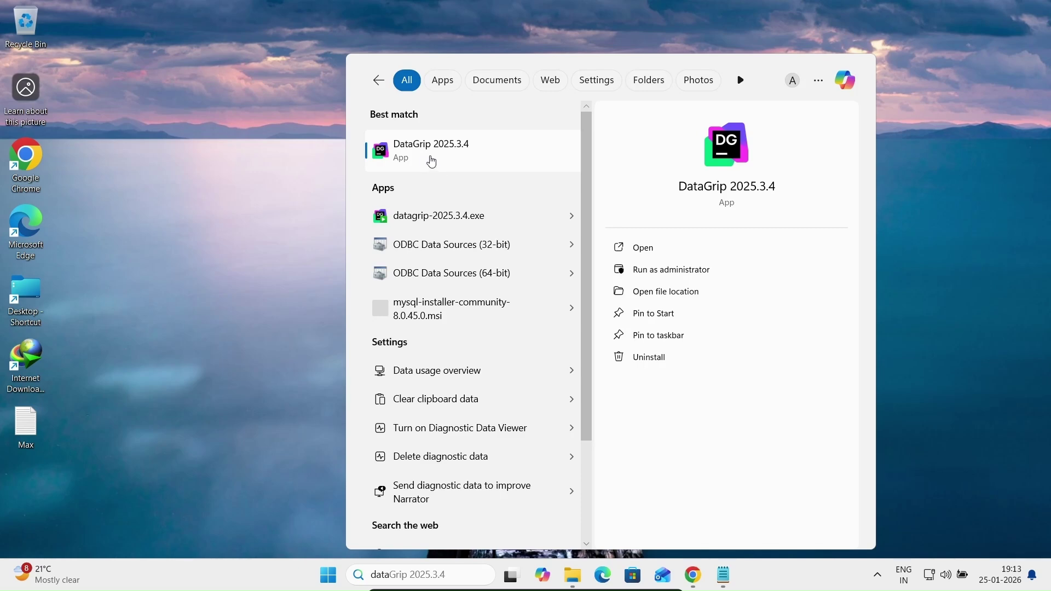
{"action": "right_click", "coordinate": [432, 161]}
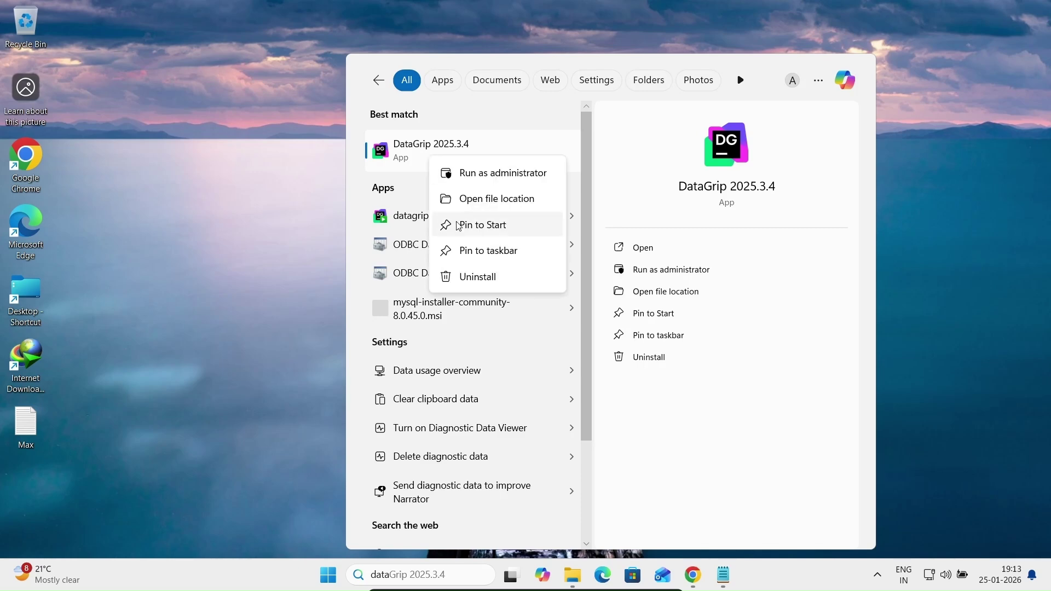
{"action": "left_click", "coordinate": [491, 234]}
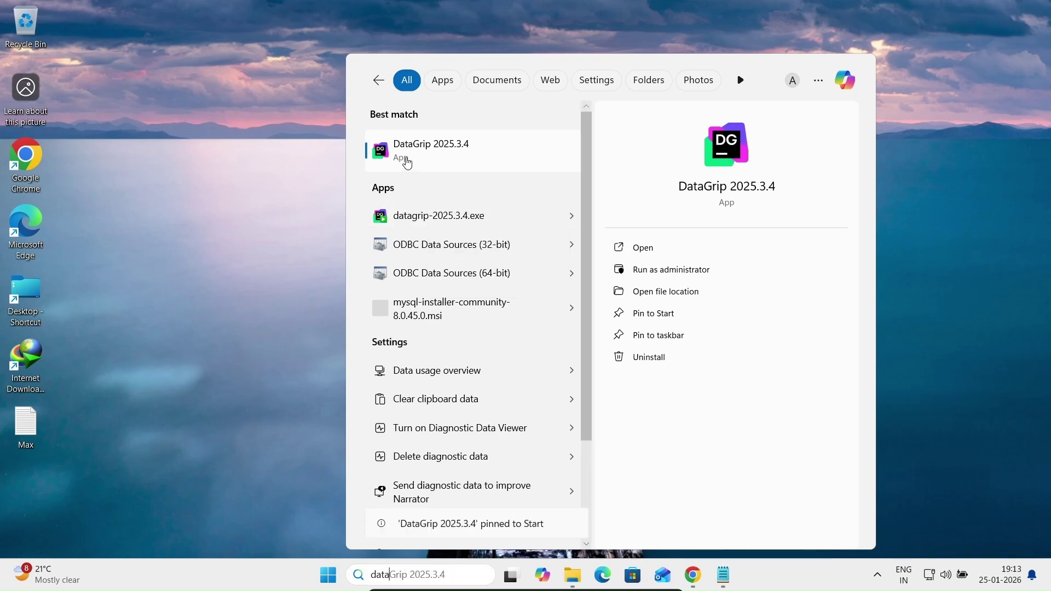
{"action": "left_click", "coordinate": [231, 165]}
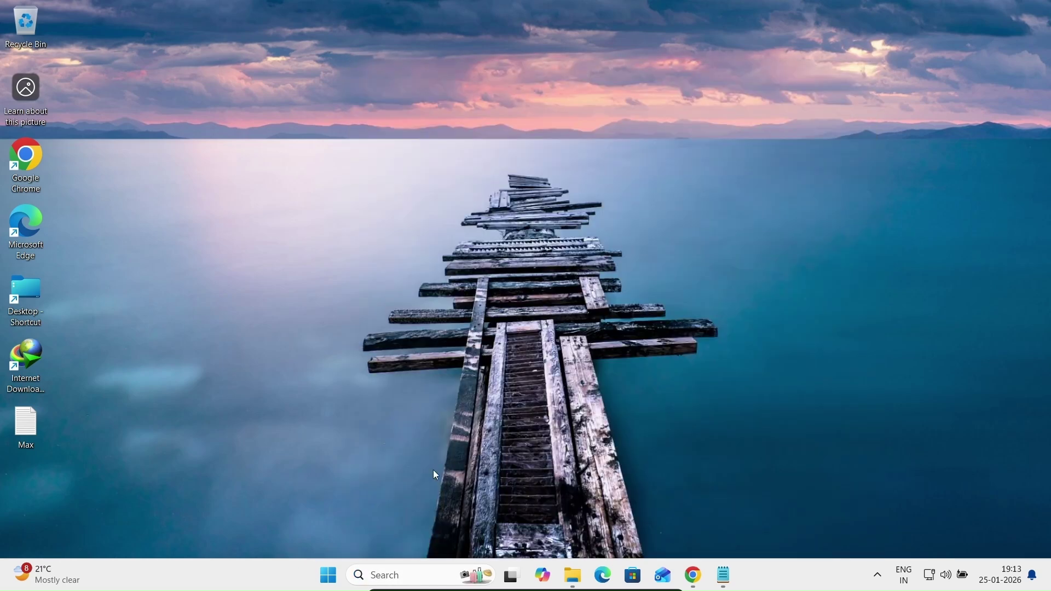
Search for 'da' again and launch DataGrip 2025.3.4 from the best match
{"action": "left_click", "coordinate": [401, 574]}
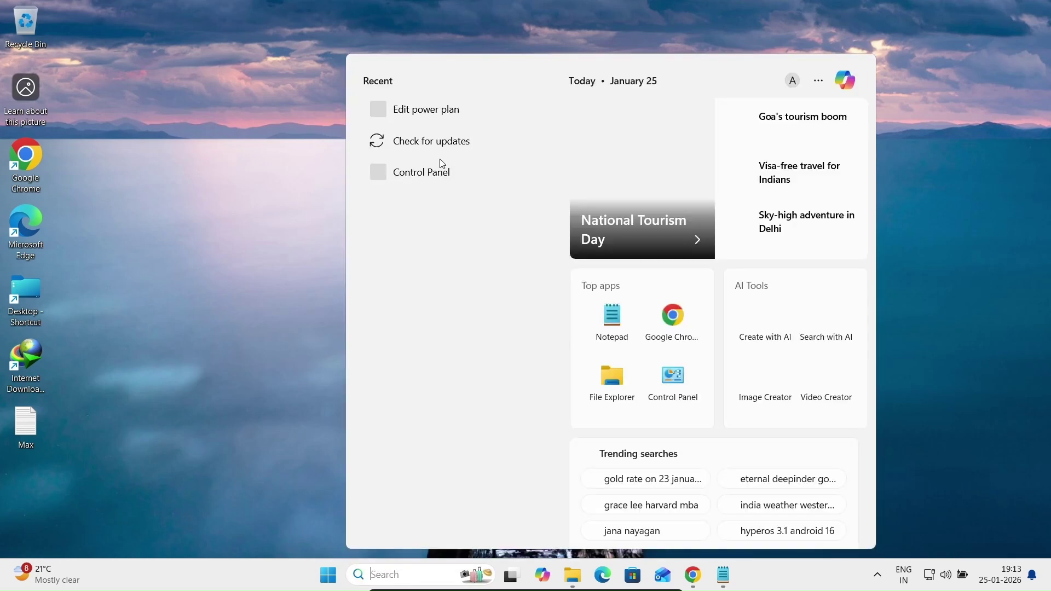
{"action": "type", "text": "da"}
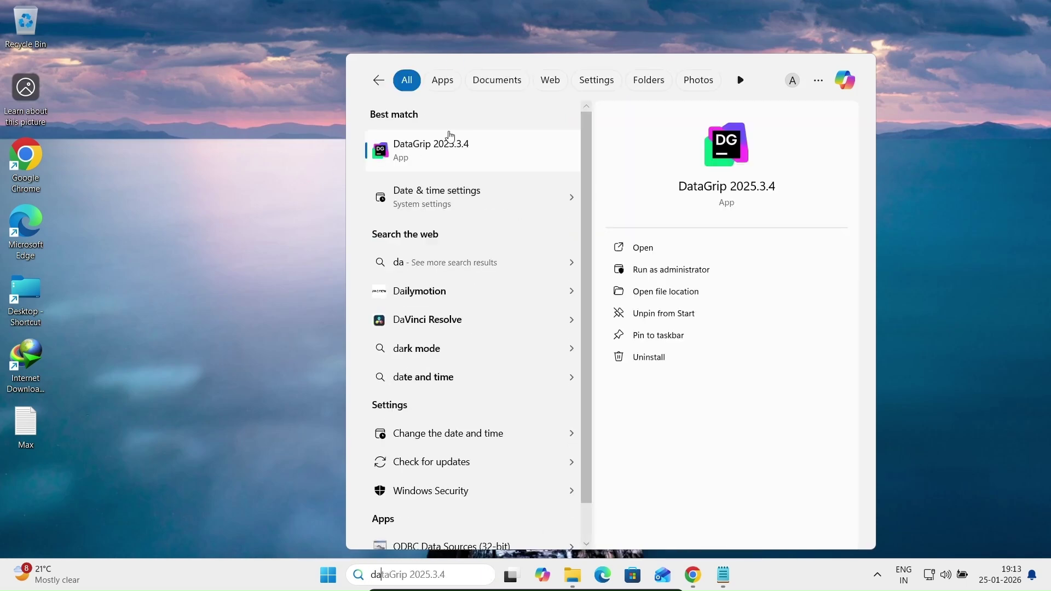
{"action": "left_click", "coordinate": [429, 152]}
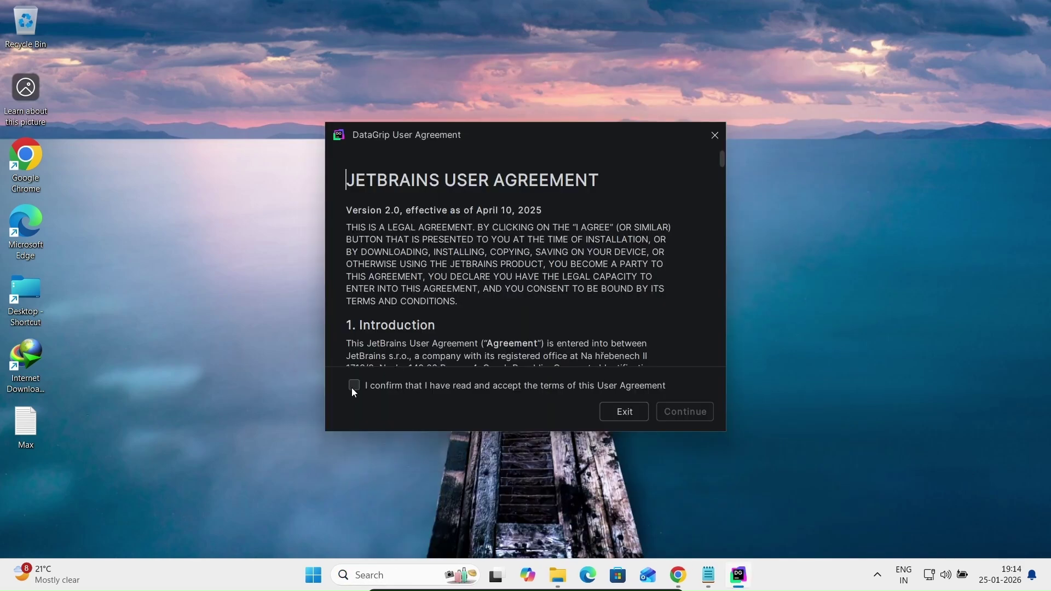
Accept the user agreement, decline anonymous statistics and allow DataGrip through the firewall
{"action": "left_click", "coordinate": [353, 388]}
{"action": "left_click", "coordinate": [687, 413]}
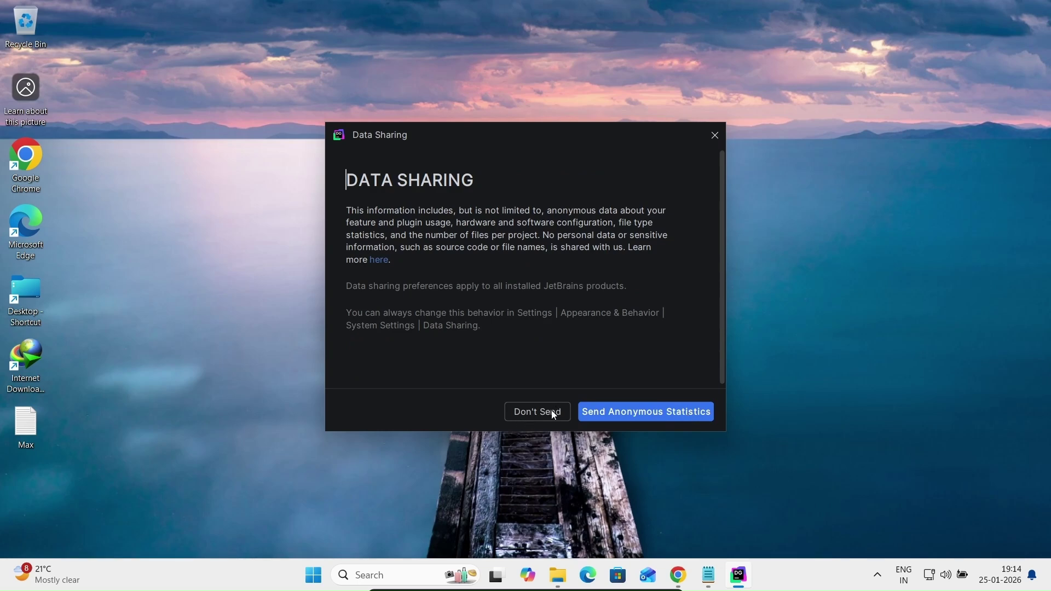
{"action": "left_click", "coordinate": [521, 415]}
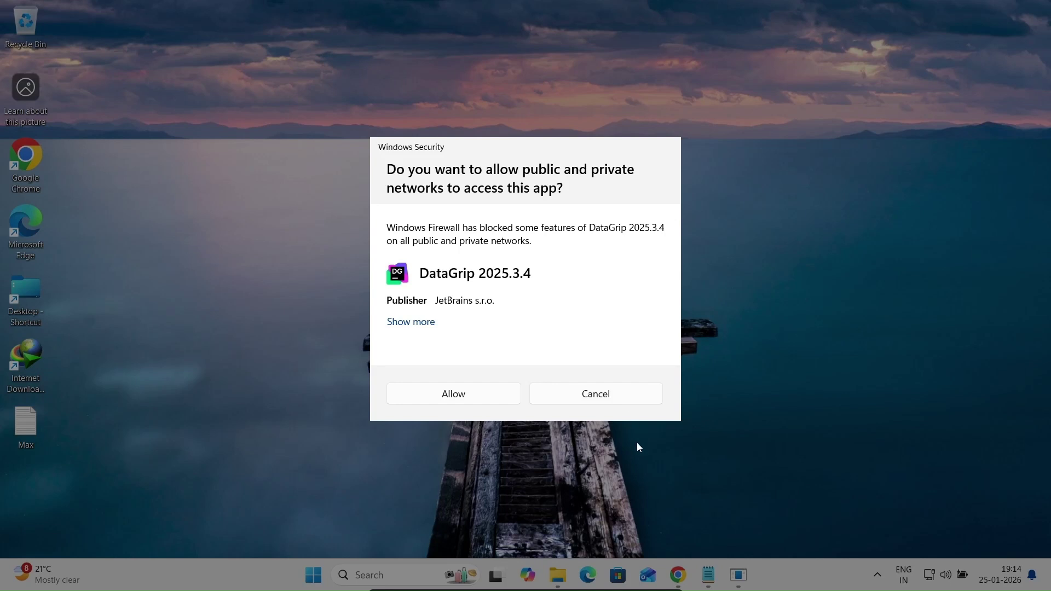
{"action": "left_click", "coordinate": [441, 401]}
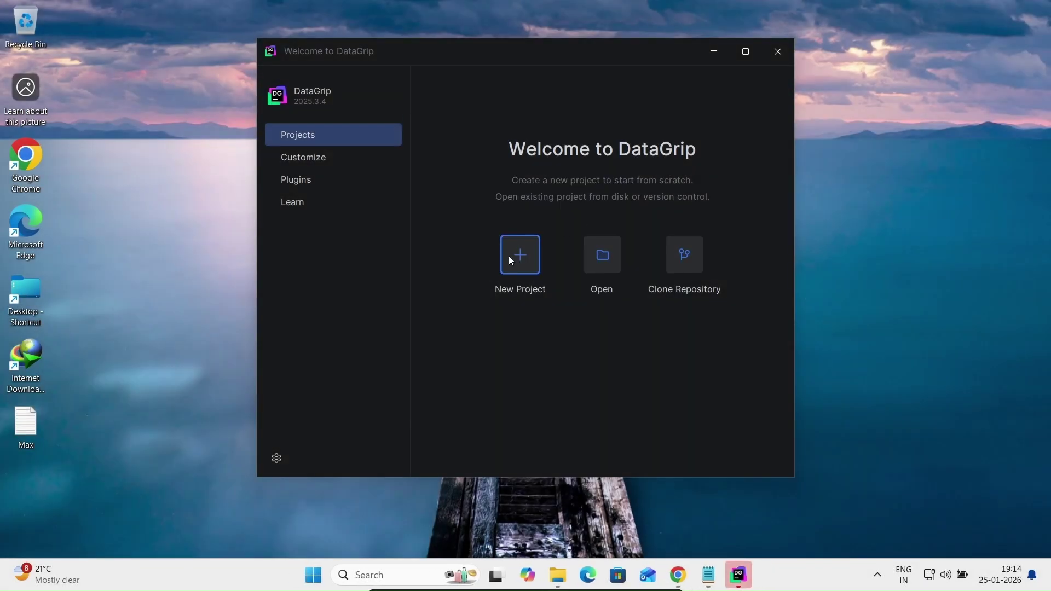
Create a new DataGrip project named 'MysqlConn'
{"action": "left_click", "coordinate": [509, 256]}
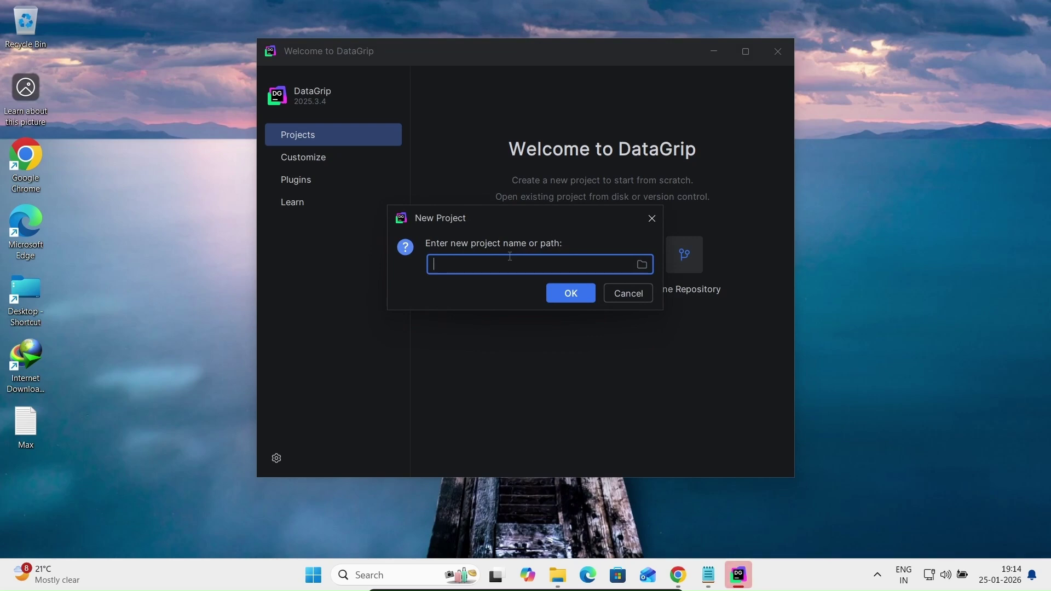
{"action": "type", "text": "M"}
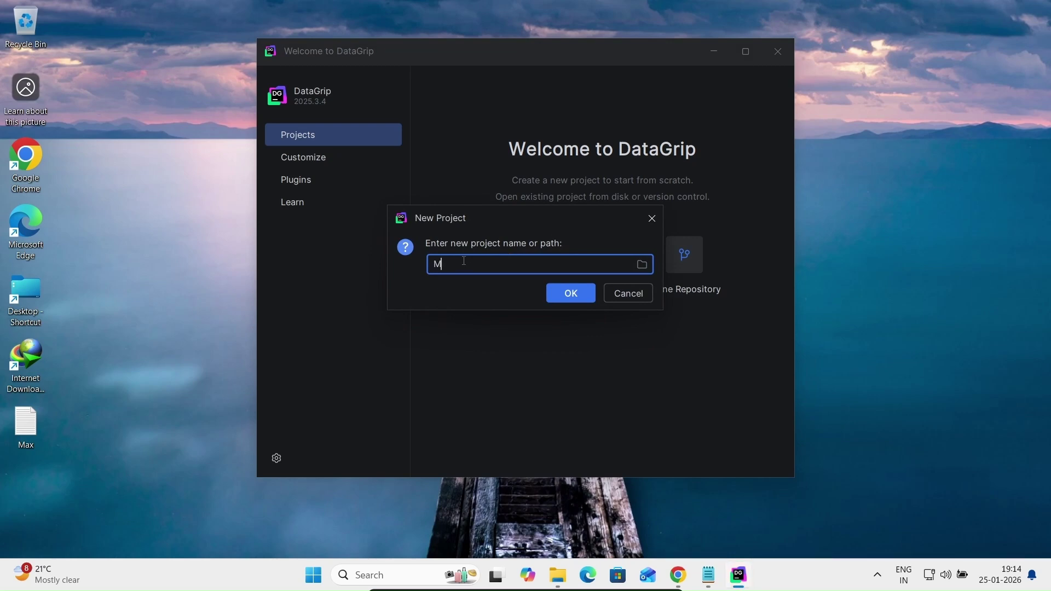
{"action": "type", "text": "ysqlConn"}
{"action": "left_click", "coordinate": [565, 294]}
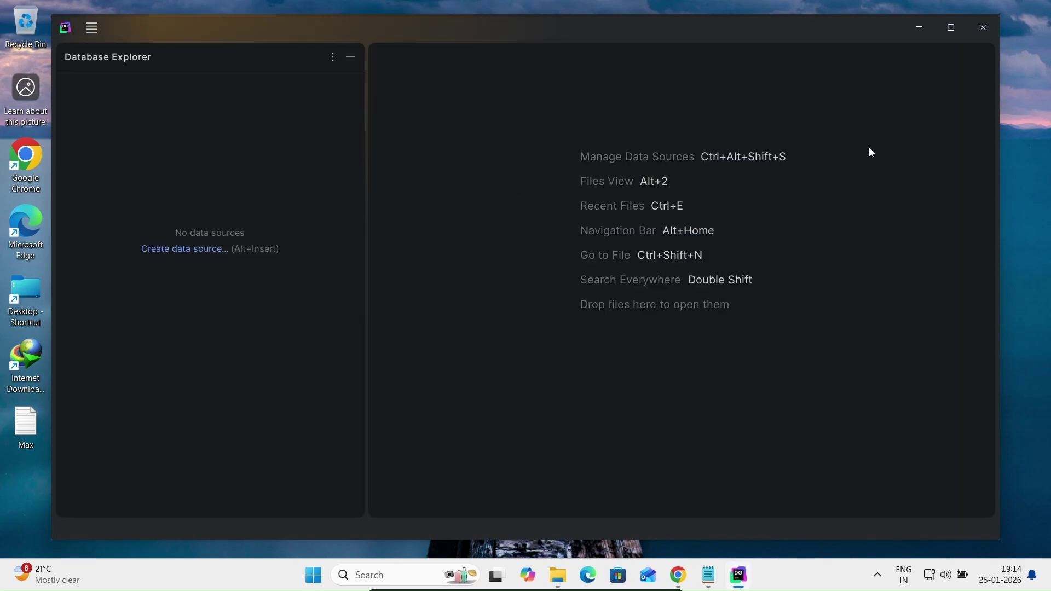
Maximize the window and dismiss the AI promotion, cloud-import tip and free-trial notice
{"action": "left_click", "coordinate": [950, 27]}
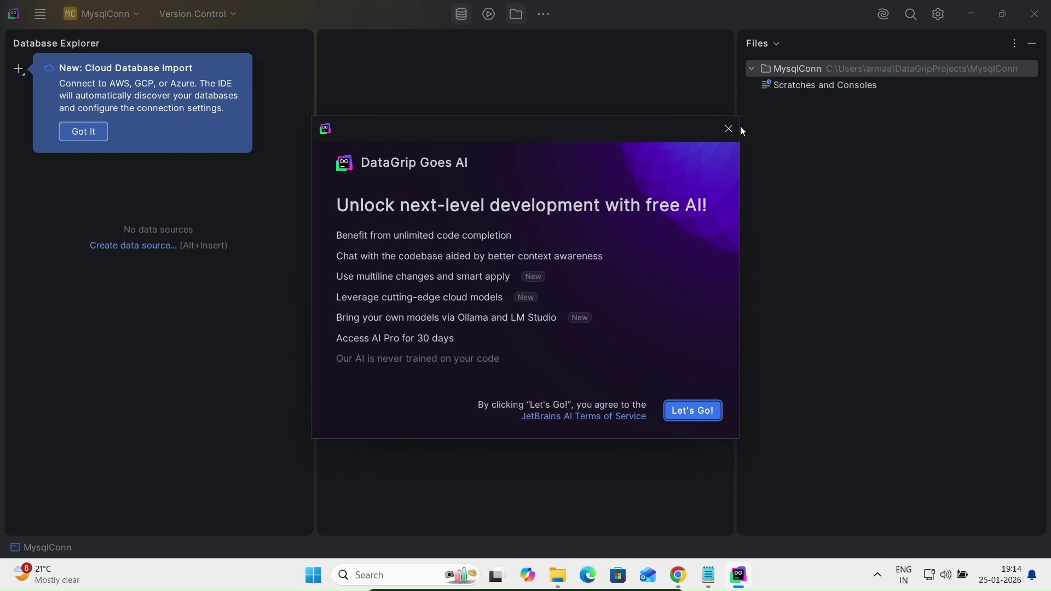
{"action": "left_click", "coordinate": [726, 131]}
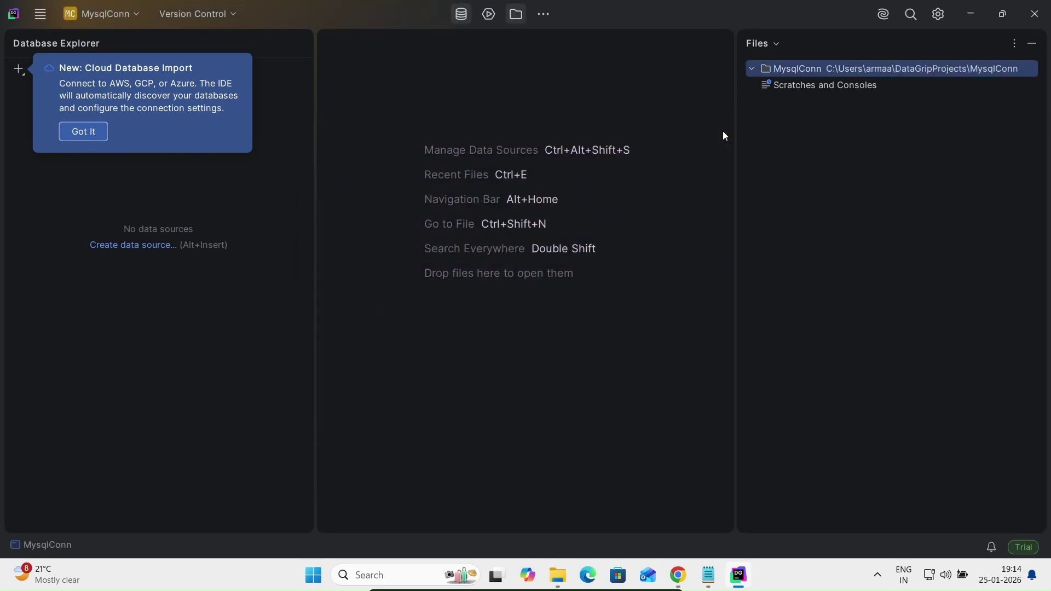
{"action": "left_click", "coordinate": [82, 132]}
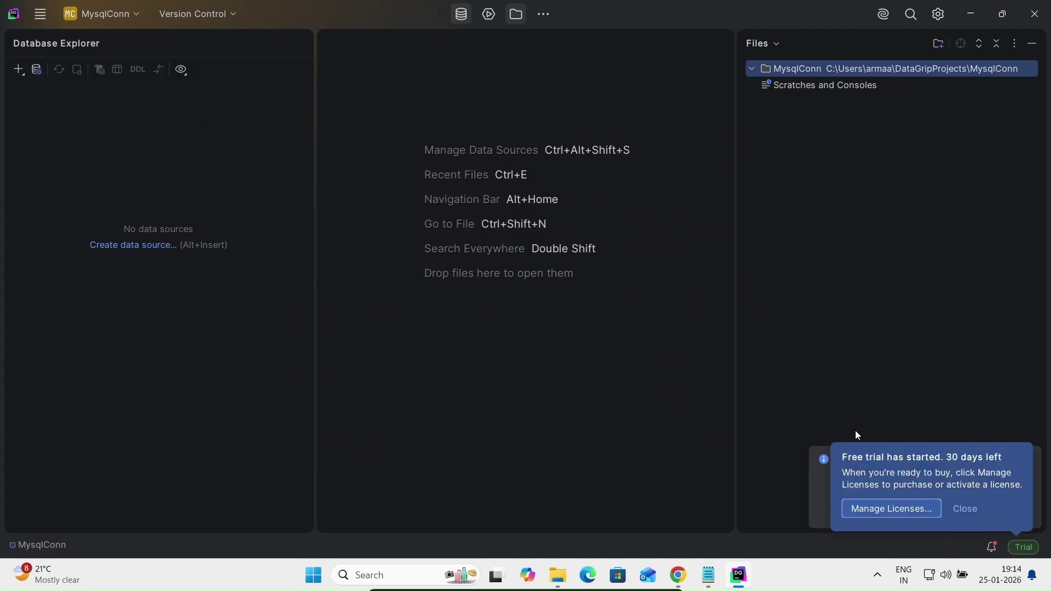
{"action": "left_click", "coordinate": [963, 509]}
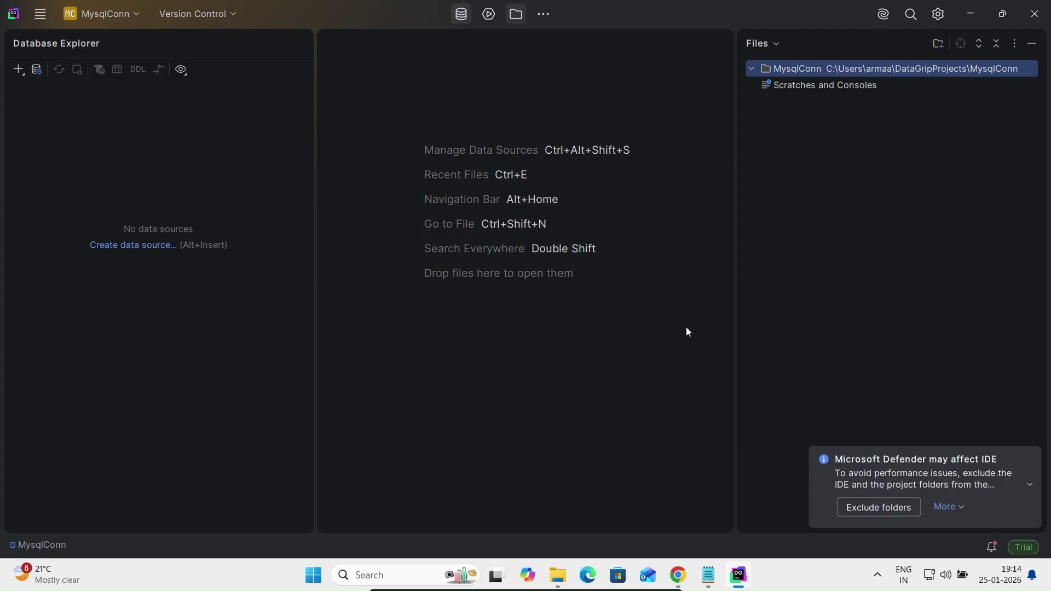
{"action": "left_click", "coordinate": [36, 72]}
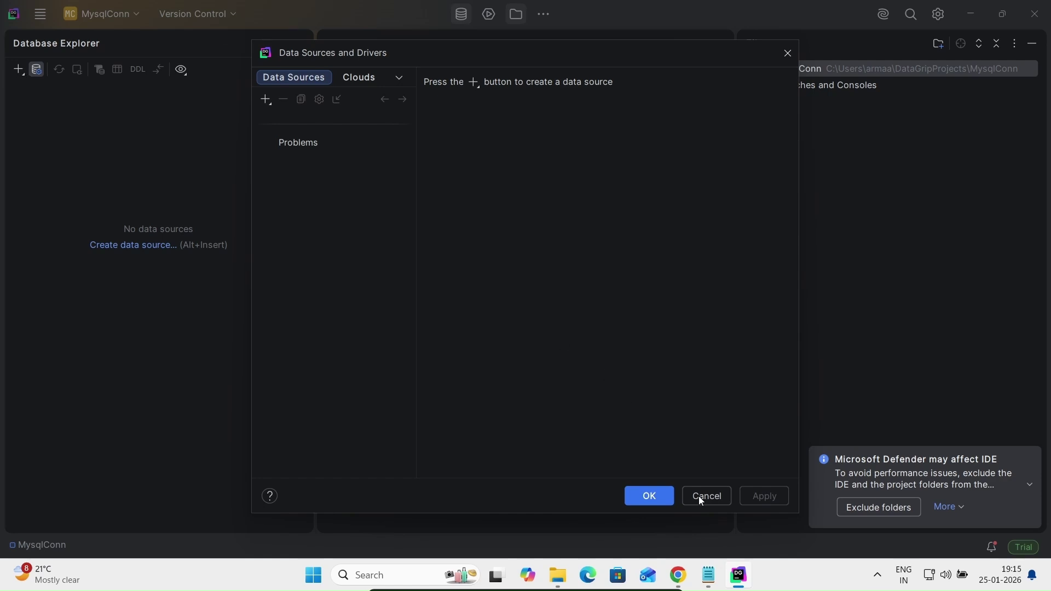
{"action": "left_click", "coordinate": [649, 496]}
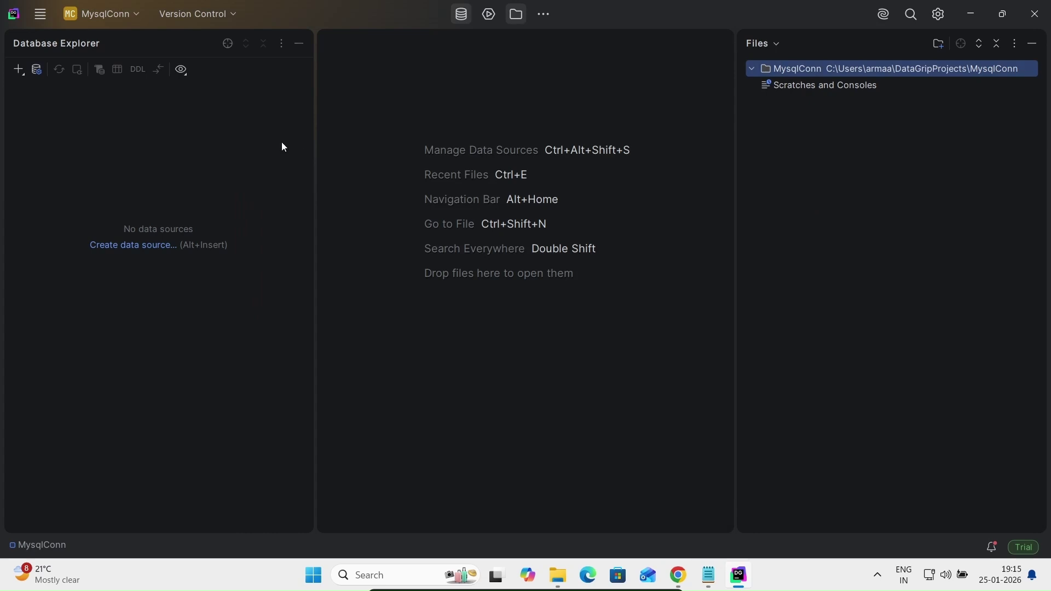
Open Data Sources and Drivers and browse the database type list for a new source
{"action": "left_click", "coordinate": [35, 72]}
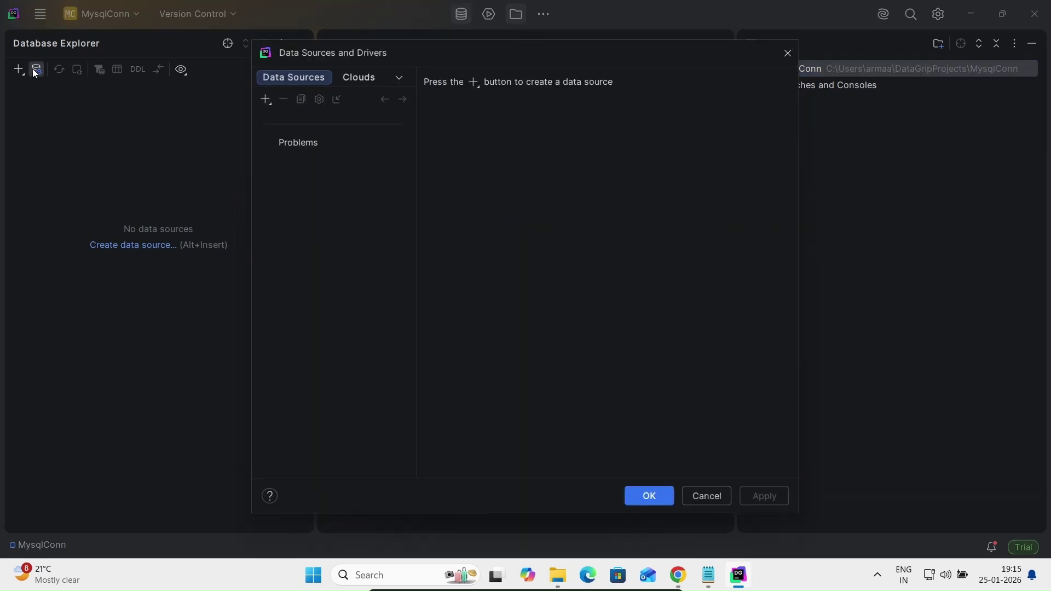
{"action": "left_click", "coordinate": [266, 99]}
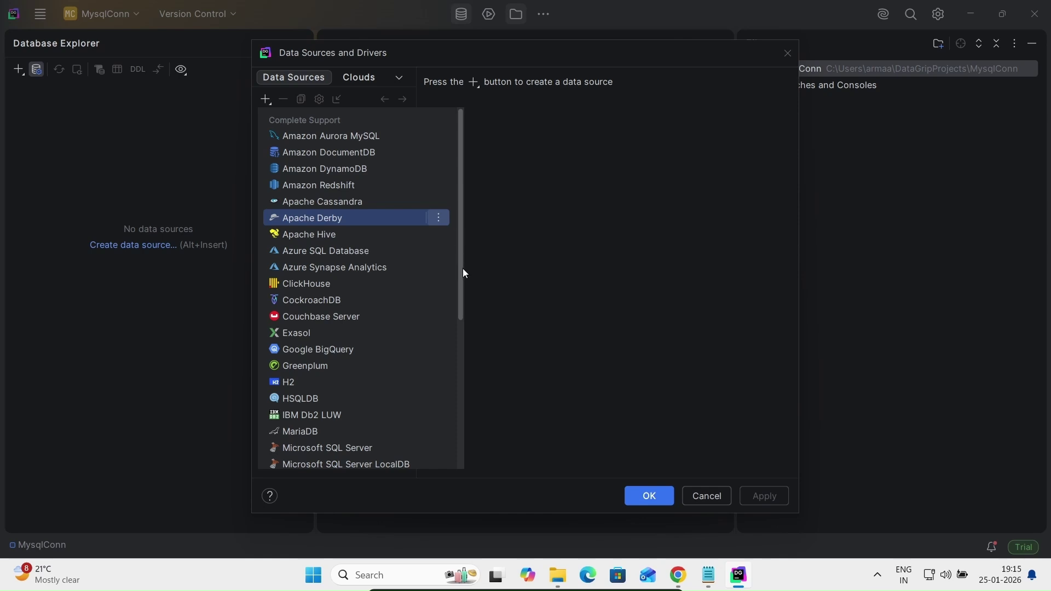
{"action": "left_click_drag", "start_coordinate": [462, 268], "coordinate": [458, 331]}
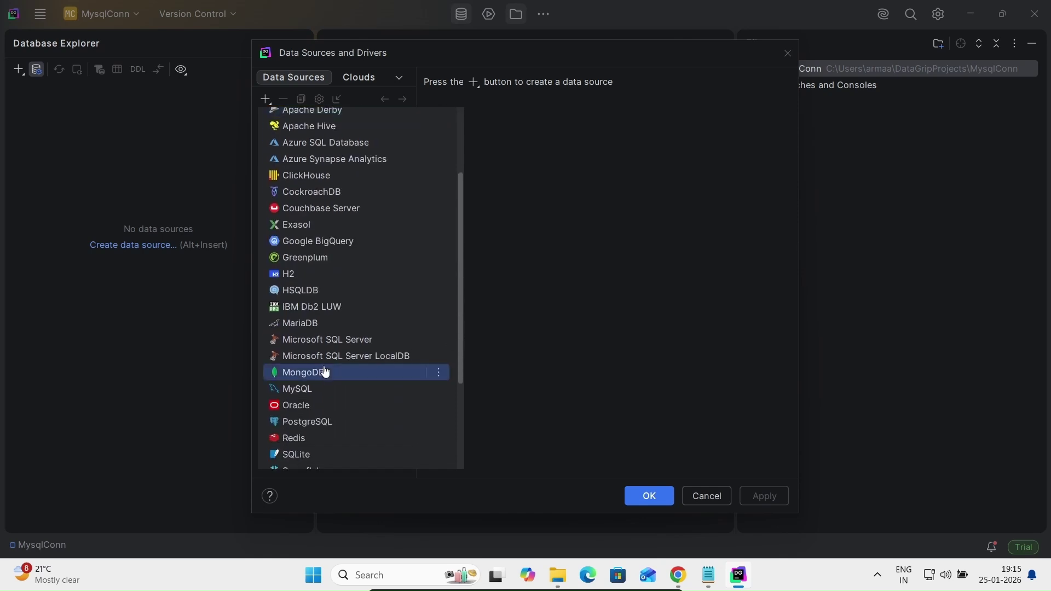
Add a MySQL data source with user root, its password, database sakila, and download the drivers
{"action": "left_click", "coordinate": [296, 388]}
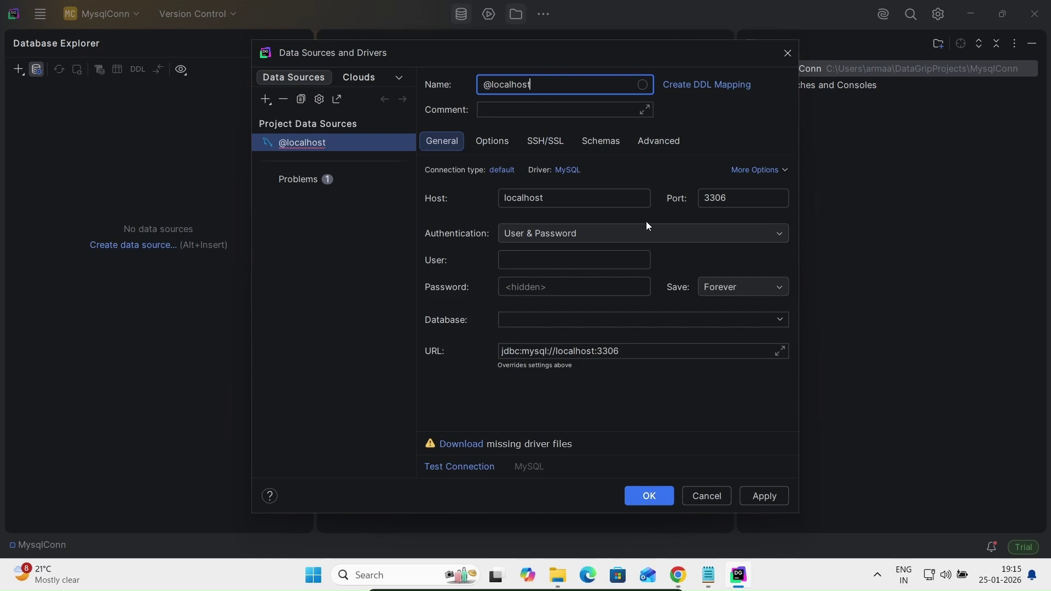
{"action": "left_click", "coordinate": [525, 253]}
{"action": "type", "text": "r"}
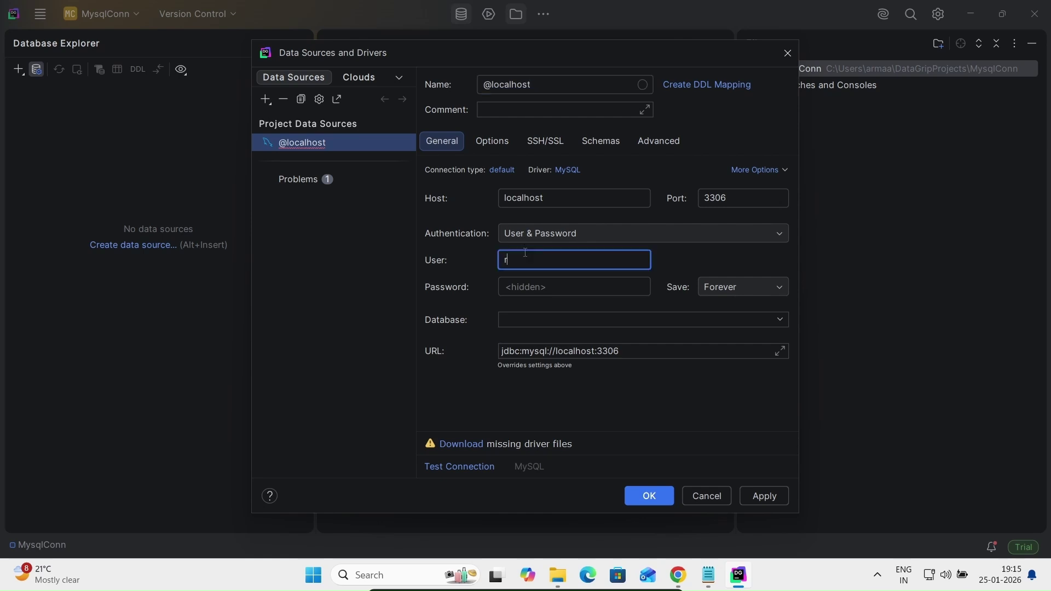
{"action": "type", "text": "oot"}
{"action": "left_click", "coordinate": [525, 285]}
{"action": "type", "text": "root"}
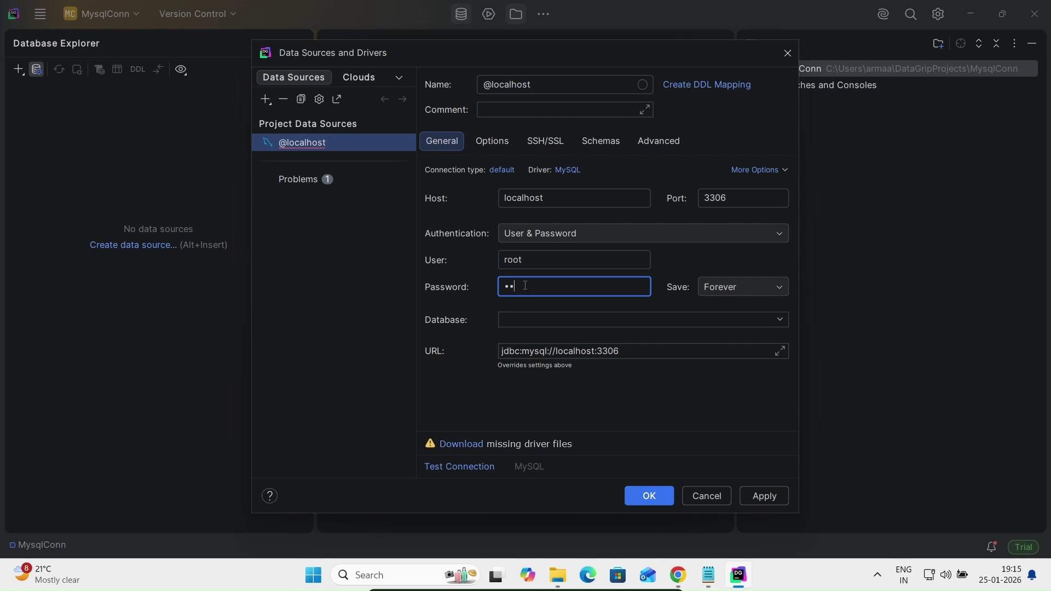
{"action": "left_click", "coordinate": [510, 317]}
{"action": "type", "text": "sakila"}
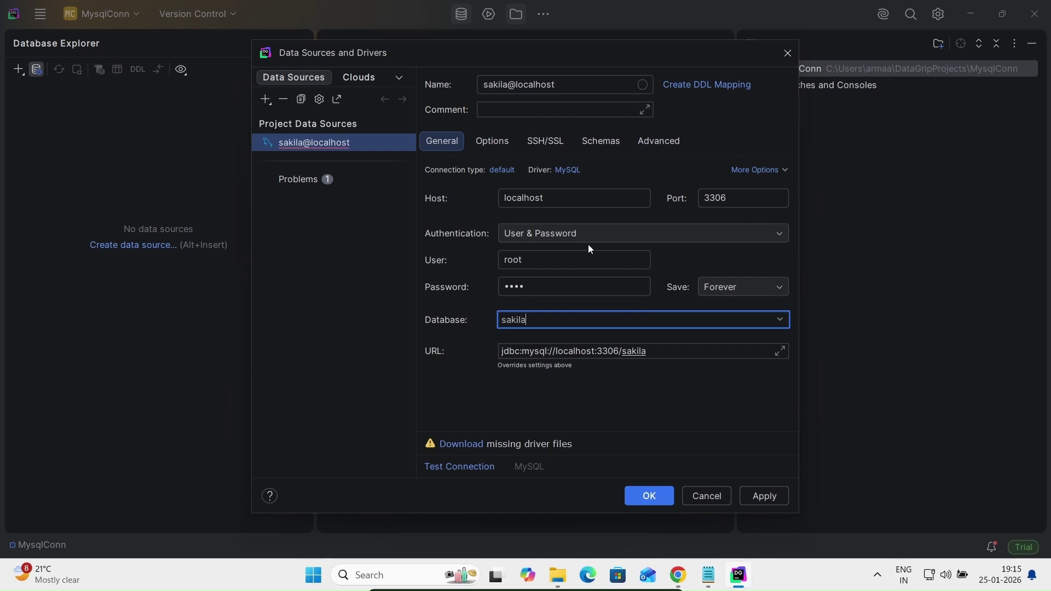
{"action": "left_click", "coordinate": [461, 446]}
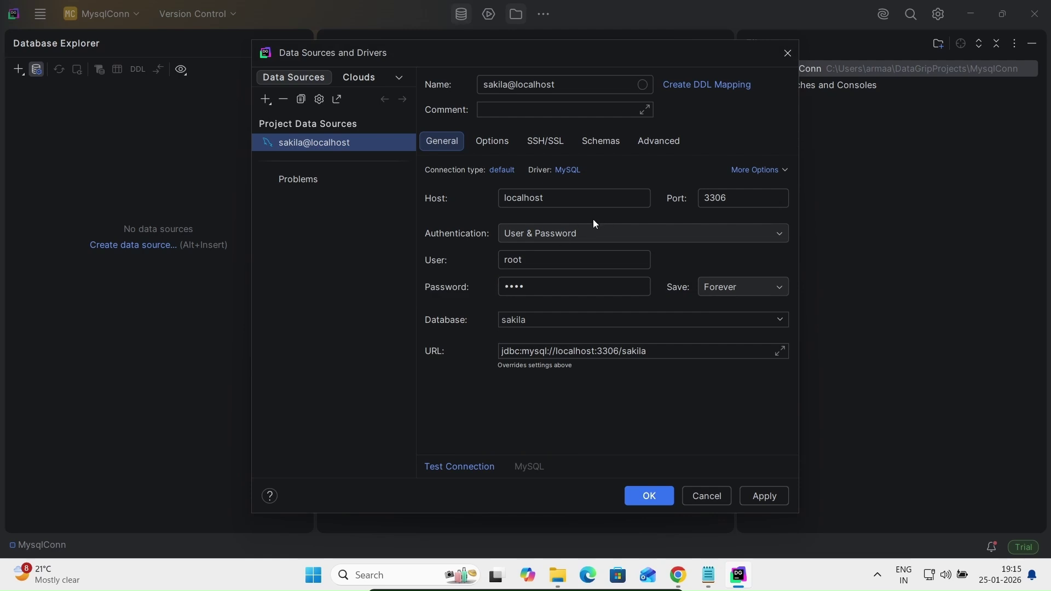
Verify the sakila@localhost connection test succeeds against MySQL 8.0.45 and save the data source
{"action": "left_click", "coordinate": [472, 468]}
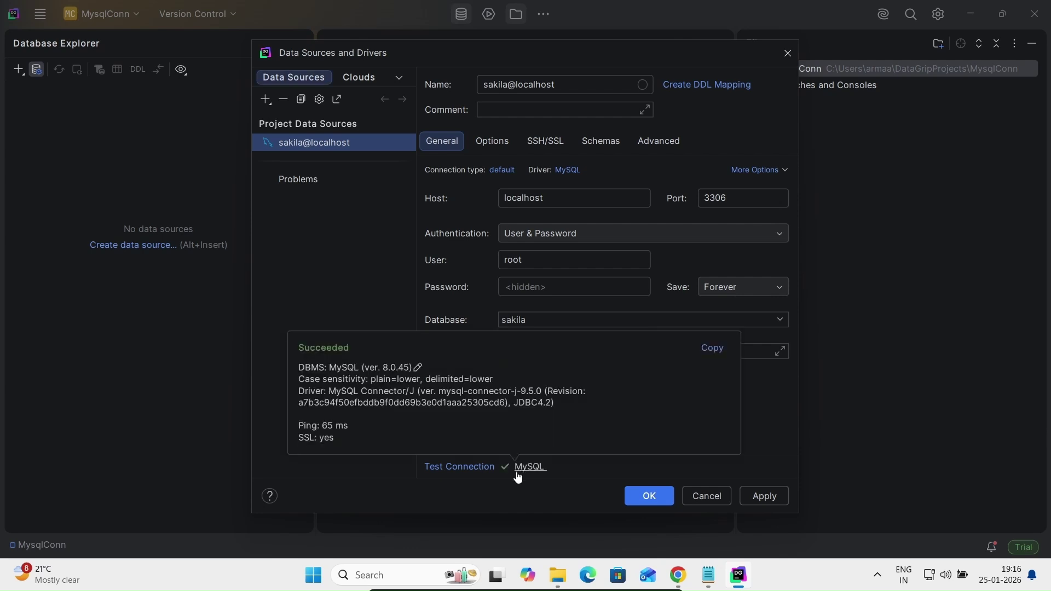
{"action": "left_click", "coordinate": [649, 495]}
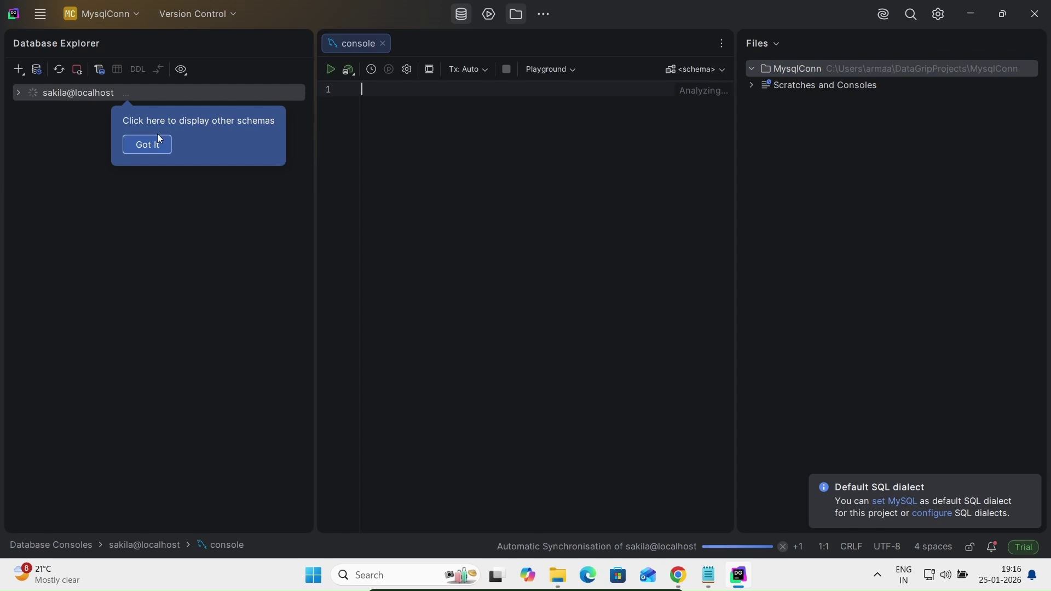
Dismiss the schemas tip and choose which schemas sakila@localhost displays
{"action": "left_click", "coordinate": [129, 147]}
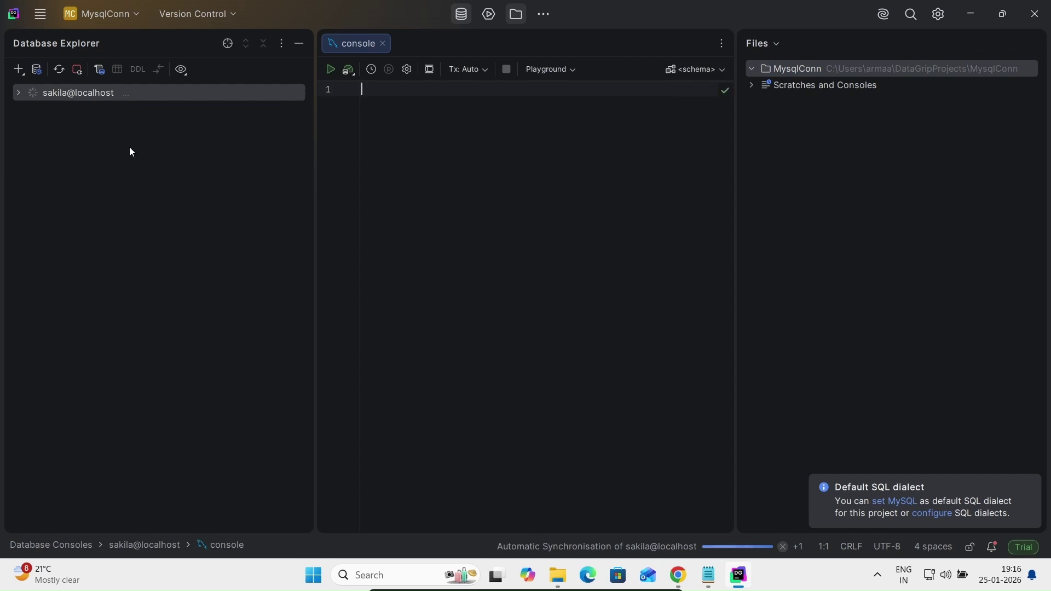
{"action": "left_click", "coordinate": [18, 93]}
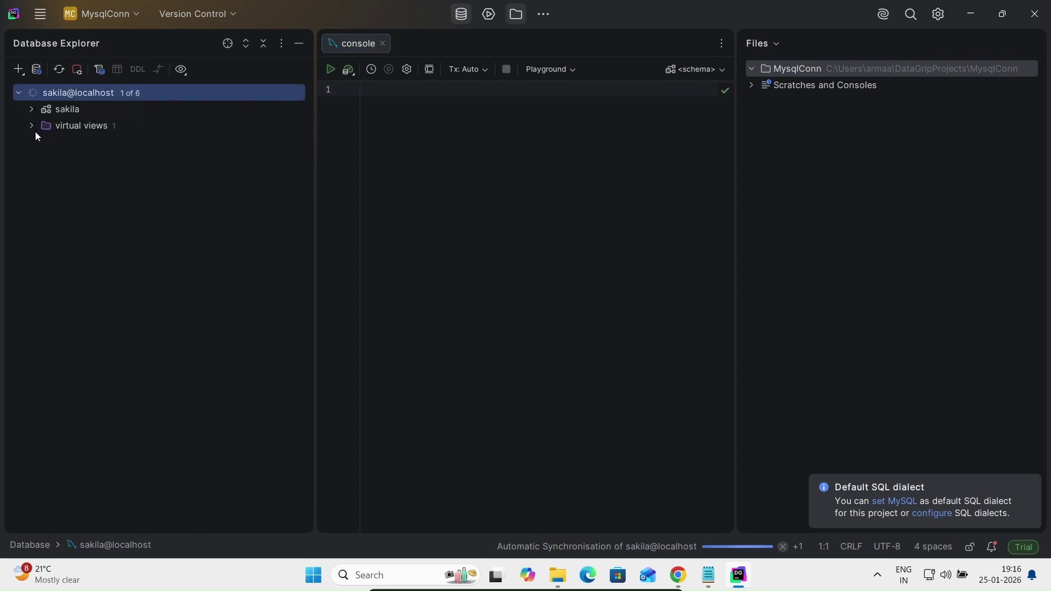
{"action": "double_click", "coordinate": [132, 96]}
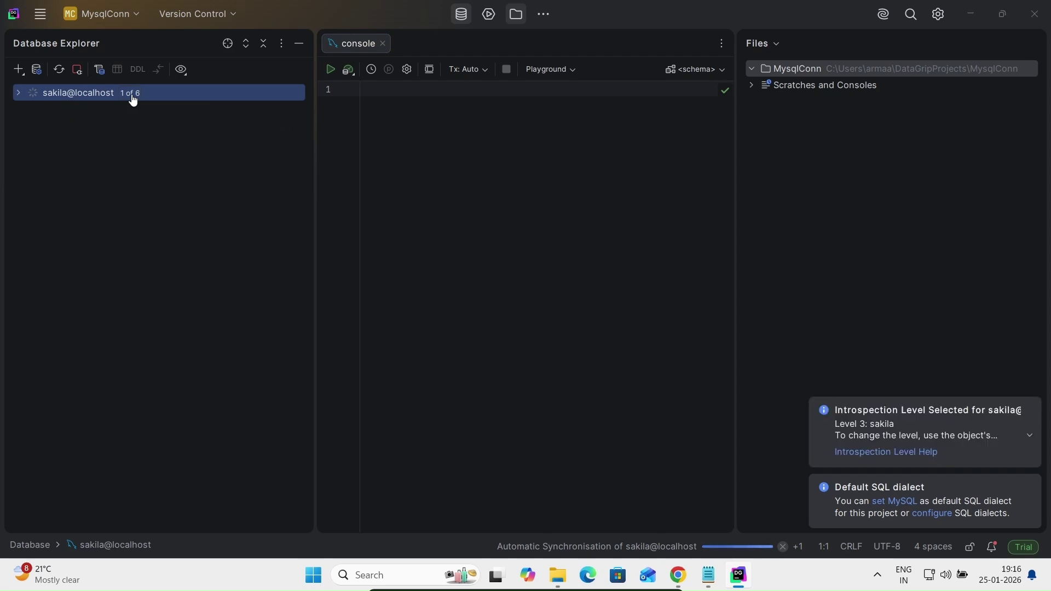
{"action": "left_click", "coordinate": [132, 96]}
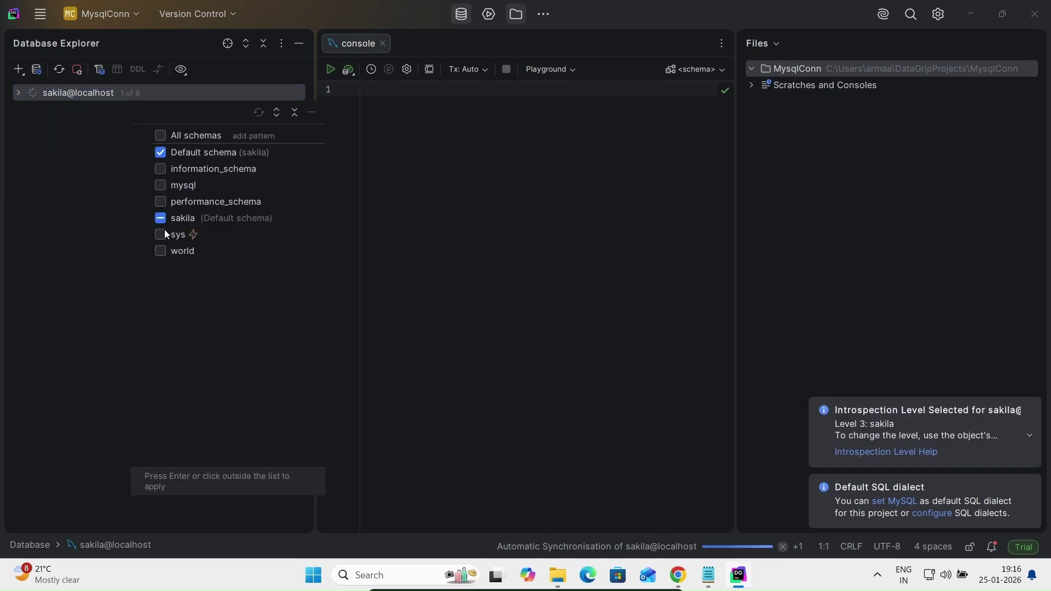
{"action": "left_click", "coordinate": [485, 181]}
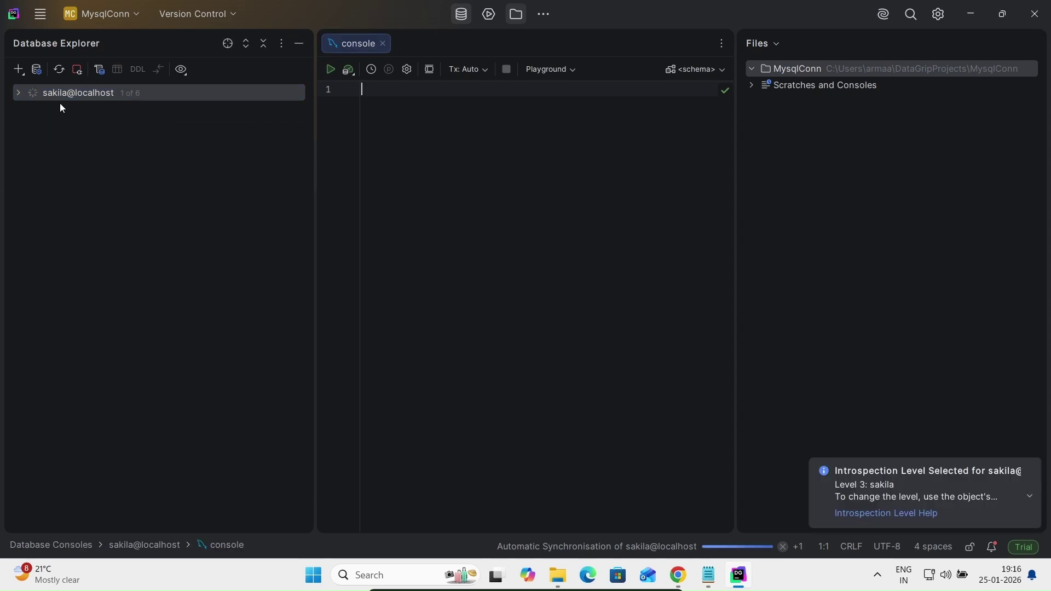
Expand sakila@localhost down to the sakila tables and select the customer table
{"action": "left_click", "coordinate": [18, 94]}
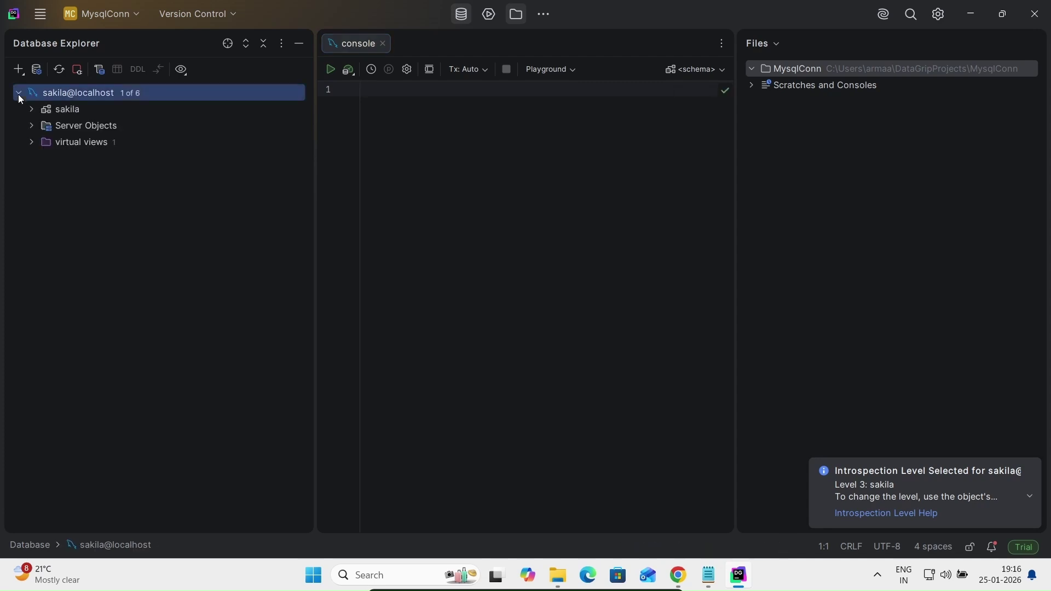
{"action": "left_click", "coordinate": [31, 110]}
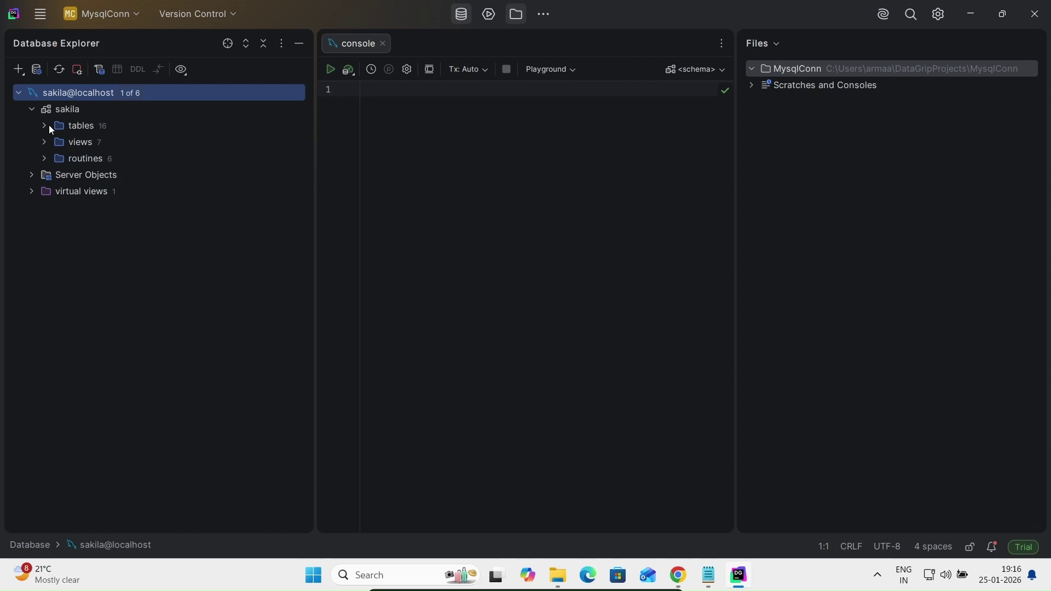
{"action": "left_click", "coordinate": [44, 125]}
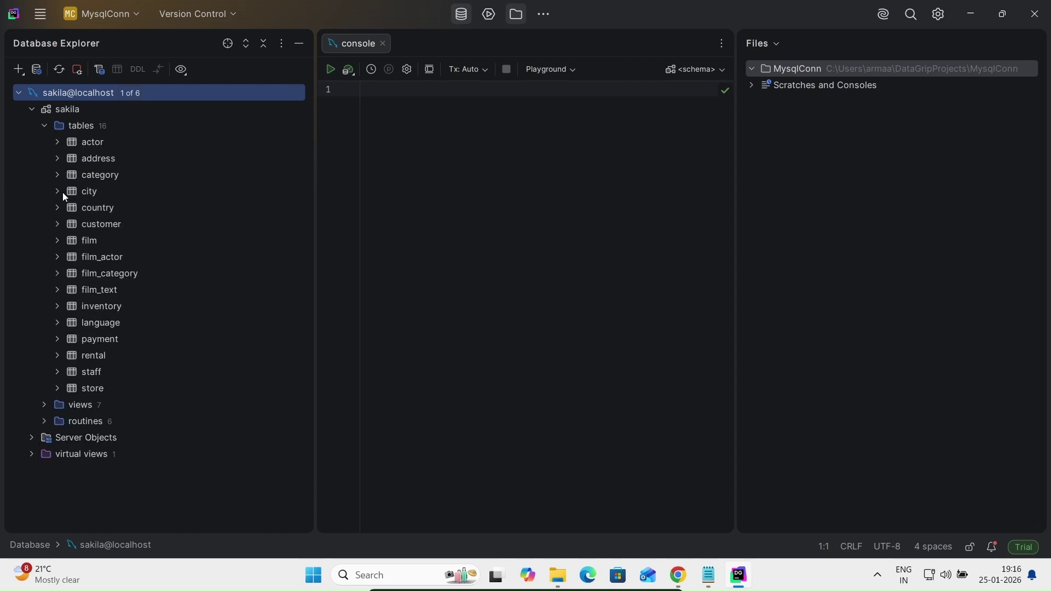
{"action": "left_click", "coordinate": [84, 221]}
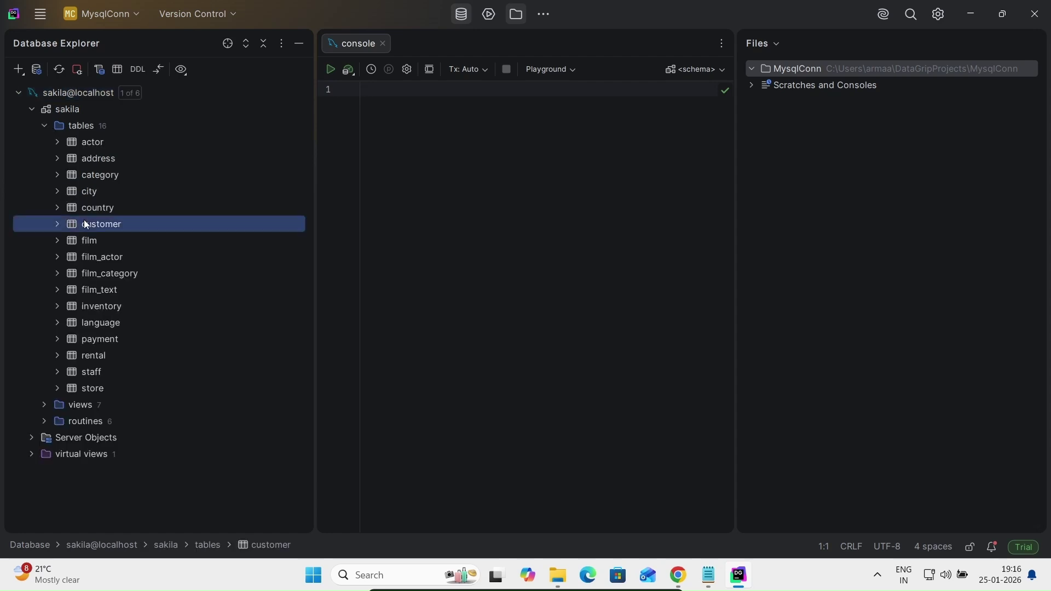
{"action": "right_click", "coordinate": [85, 224]}
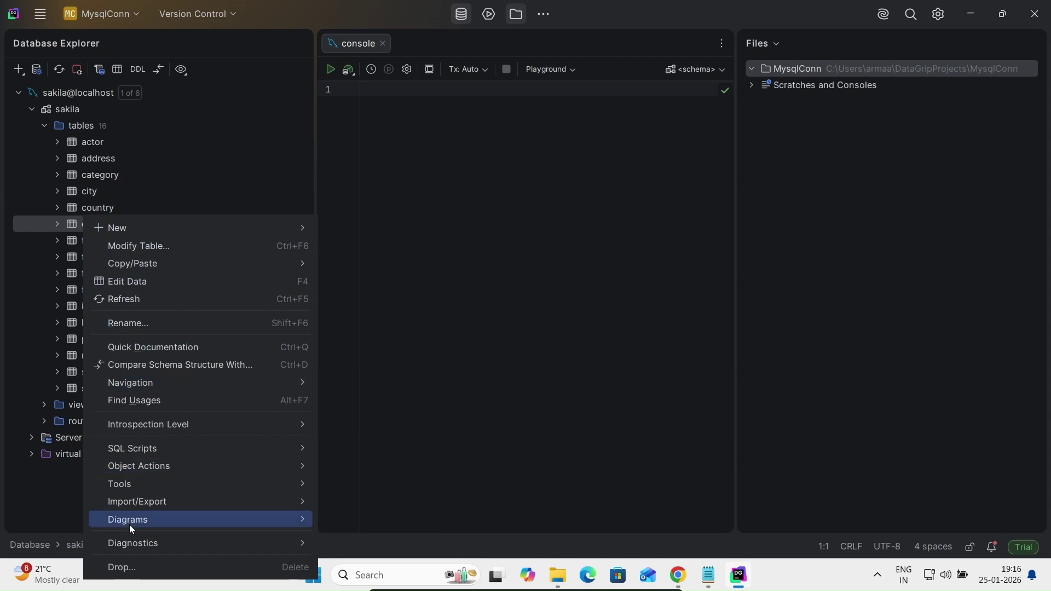
{"action": "mouse_move", "coordinate": [136, 265]}
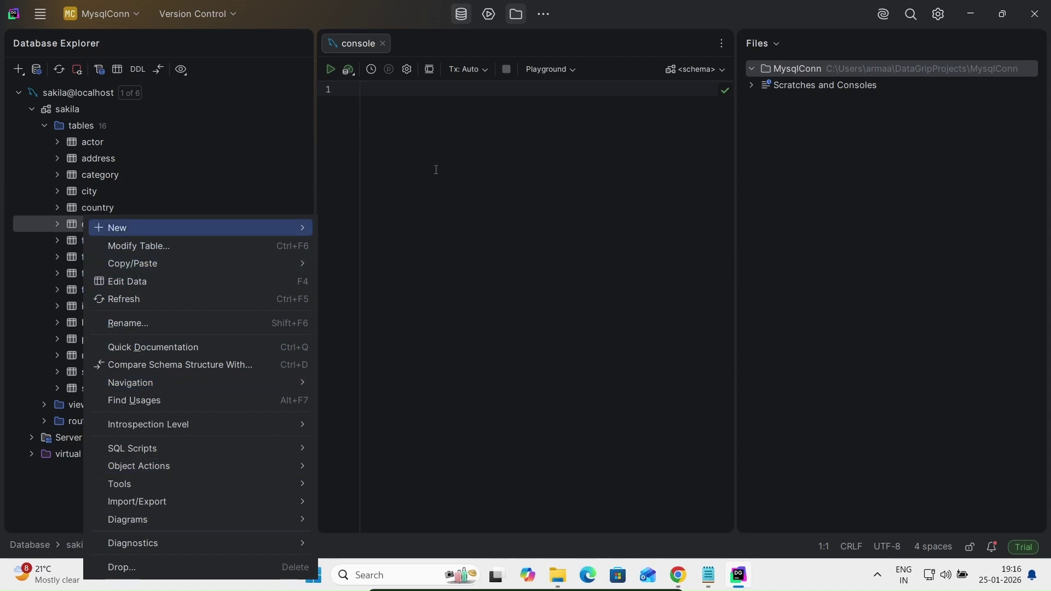
{"action": "left_click", "coordinate": [440, 166]}
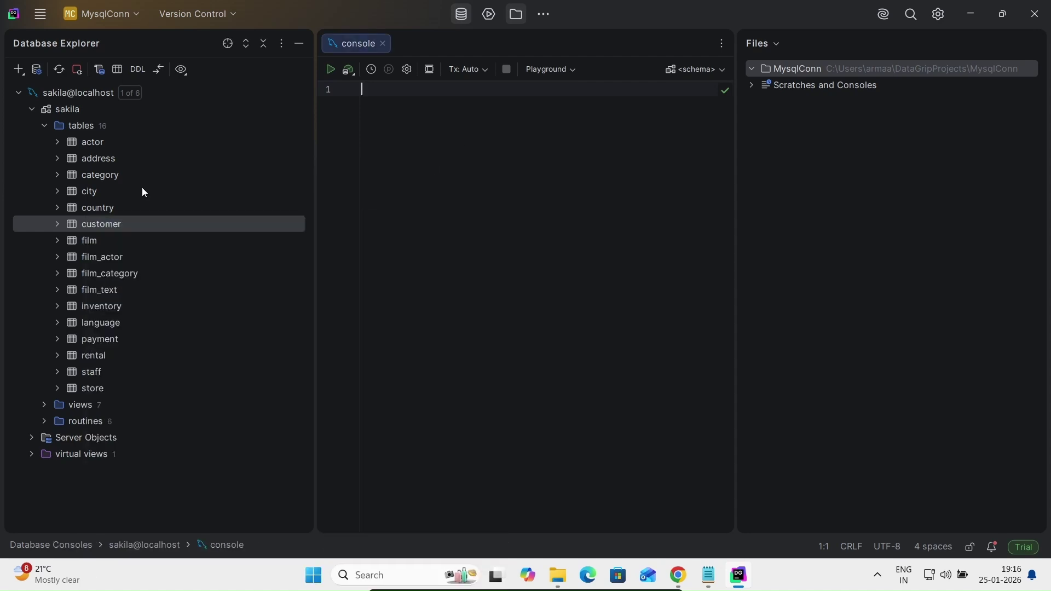
{"action": "right_click", "coordinate": [95, 226]}
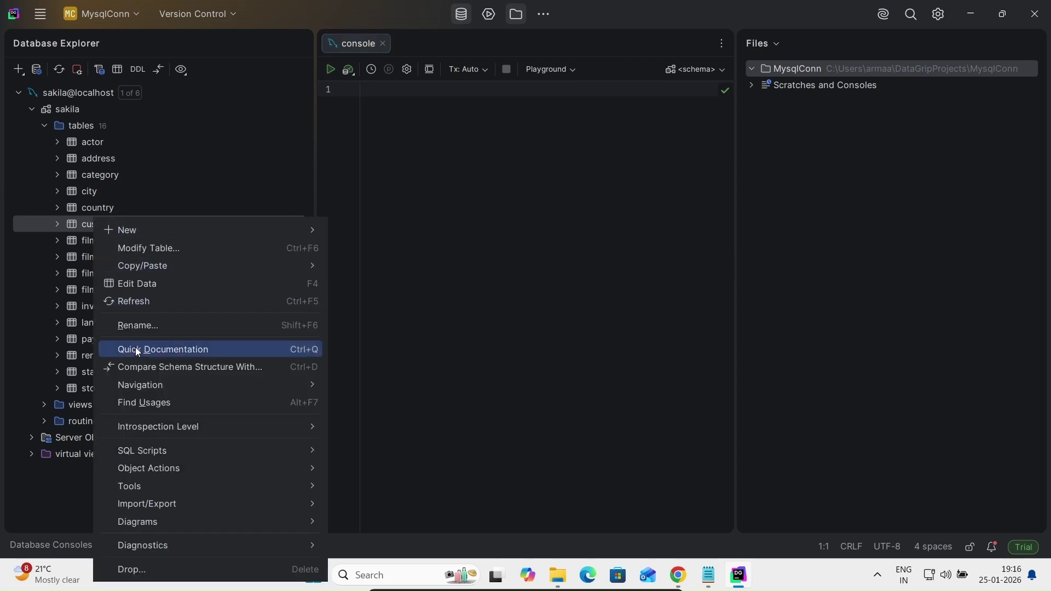
{"action": "left_click", "coordinate": [536, 152]}
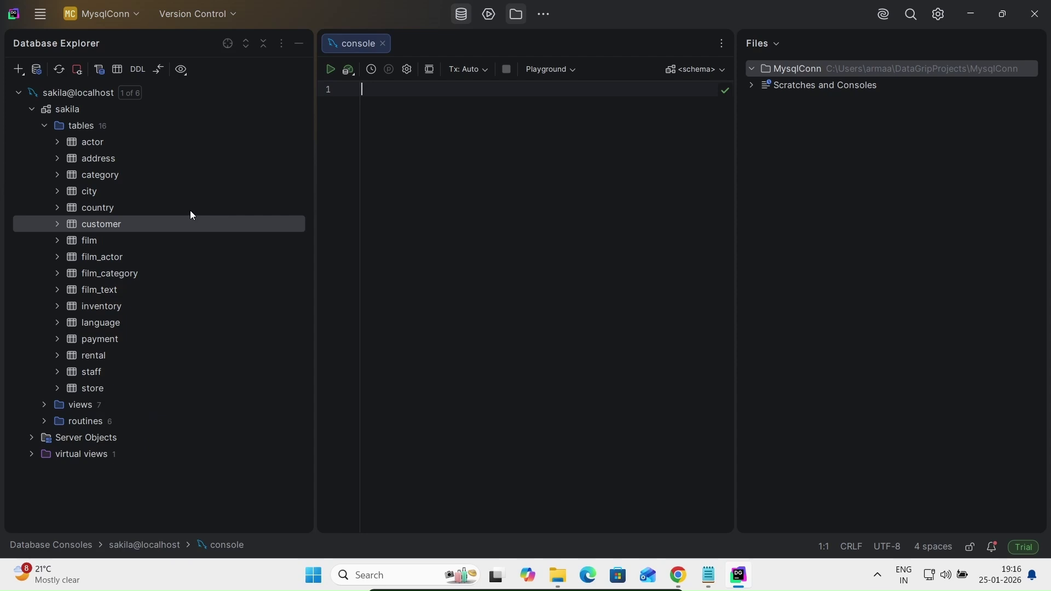
{"action": "left_click", "coordinate": [93, 230]}
Open the sakila customer table's rows in the DataGrip data grid
{"action": "double_click", "coordinate": [110, 219]}
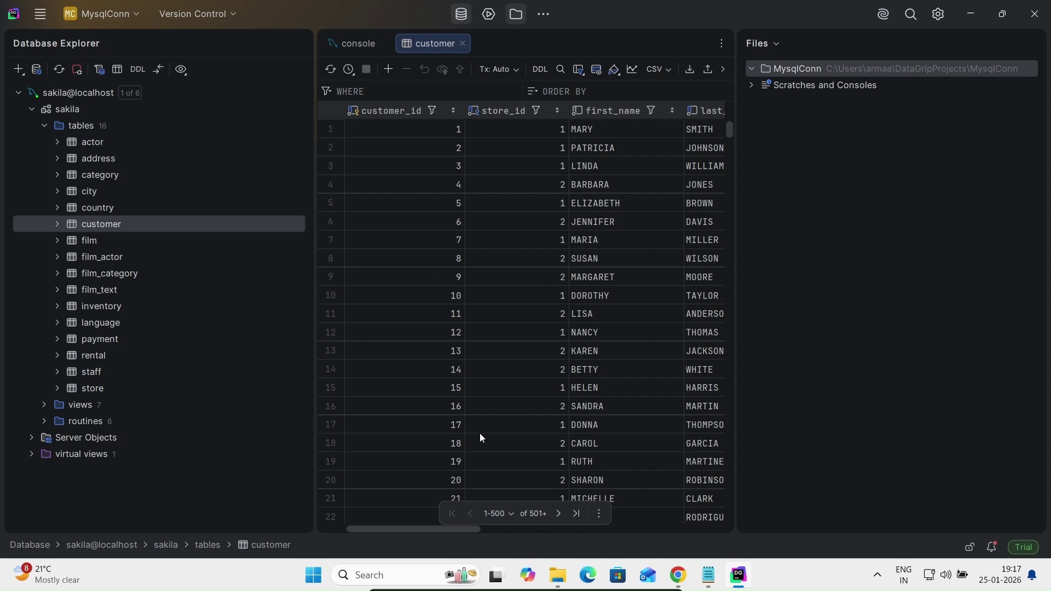
Bring the Max.txt notes window to the front
{"action": "left_click", "coordinate": [708, 575]}
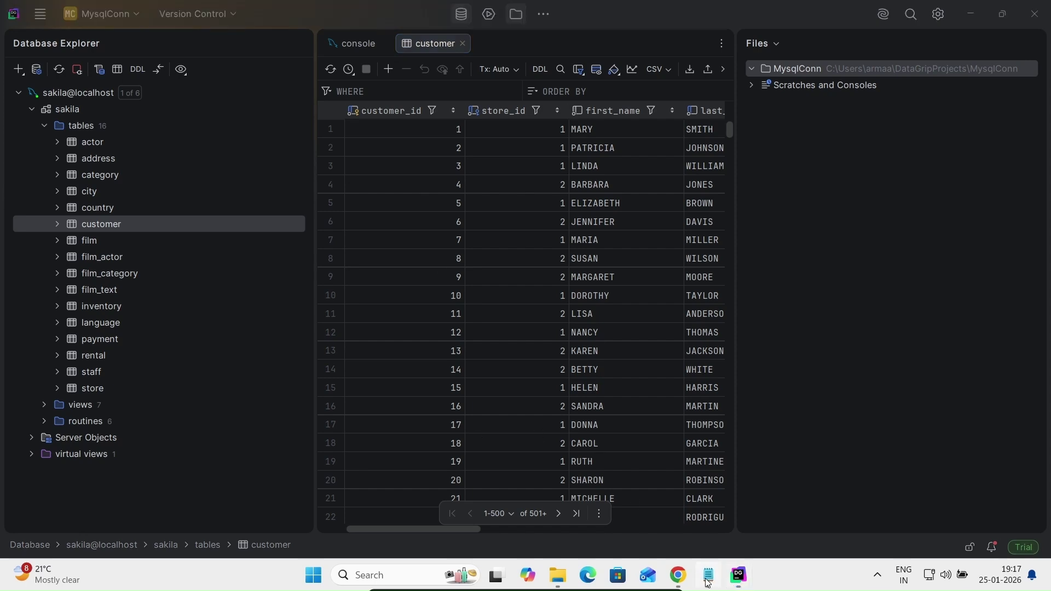